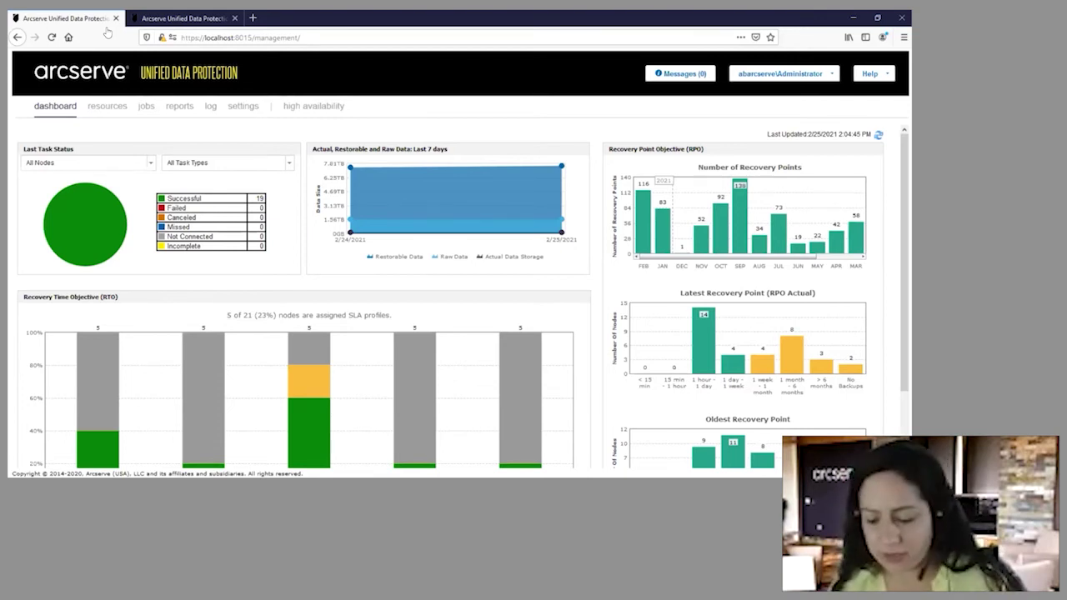
- Open the list of all plans, select the SQL plan, and examine its Virtual Standby task's virtualization server settings
click(112, 110)
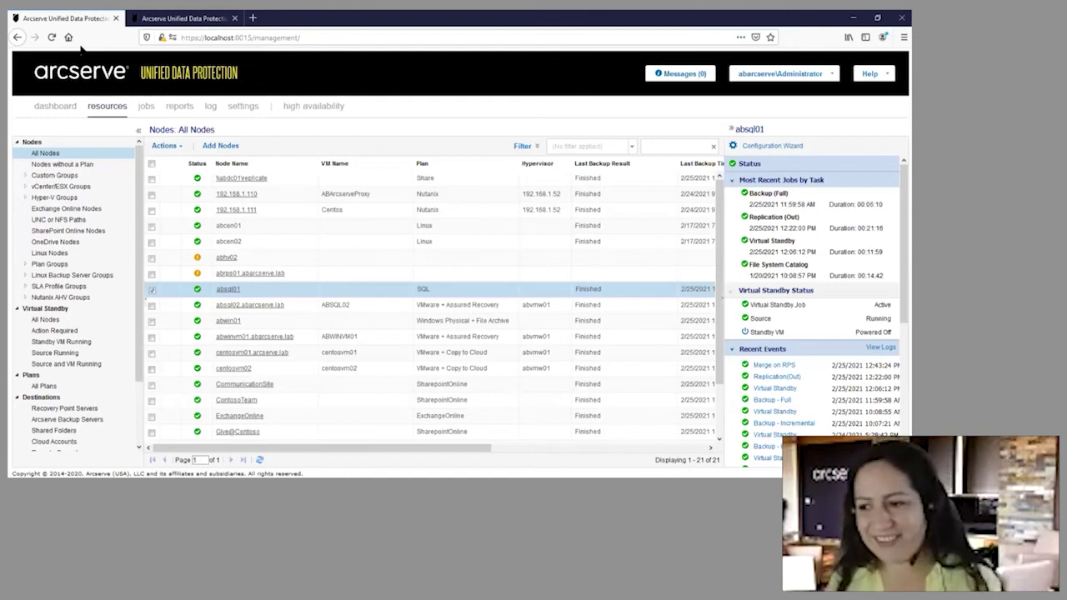
click(46, 386)
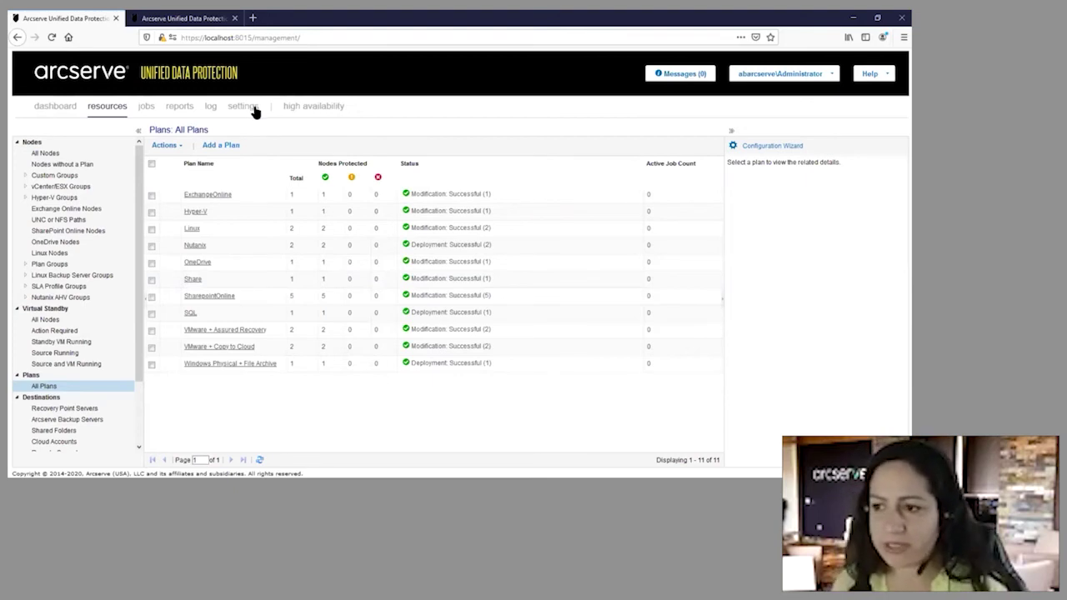
click(241, 320)
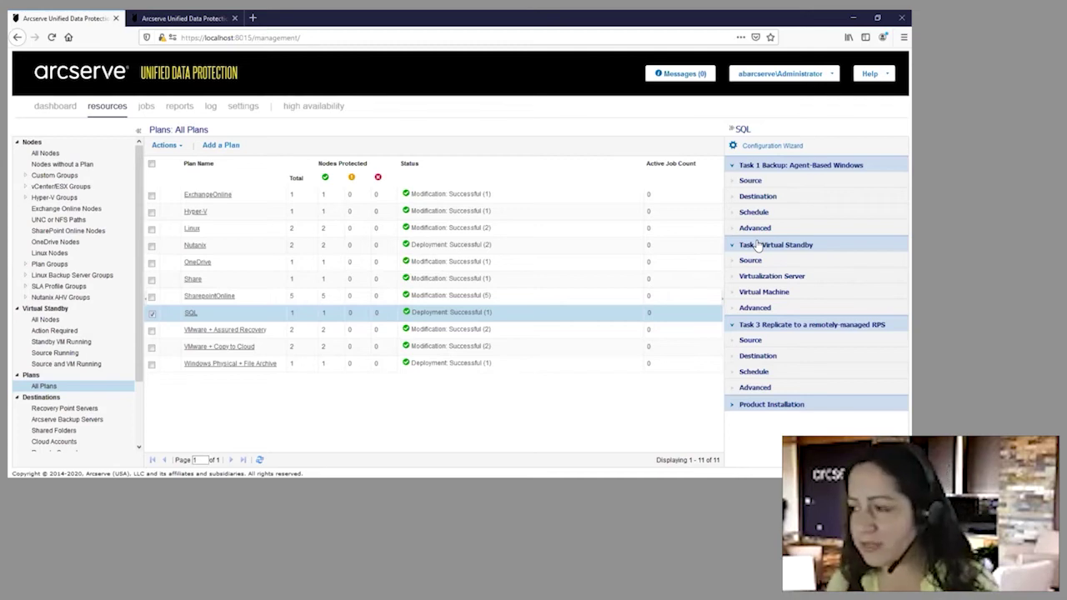
click(753, 278)
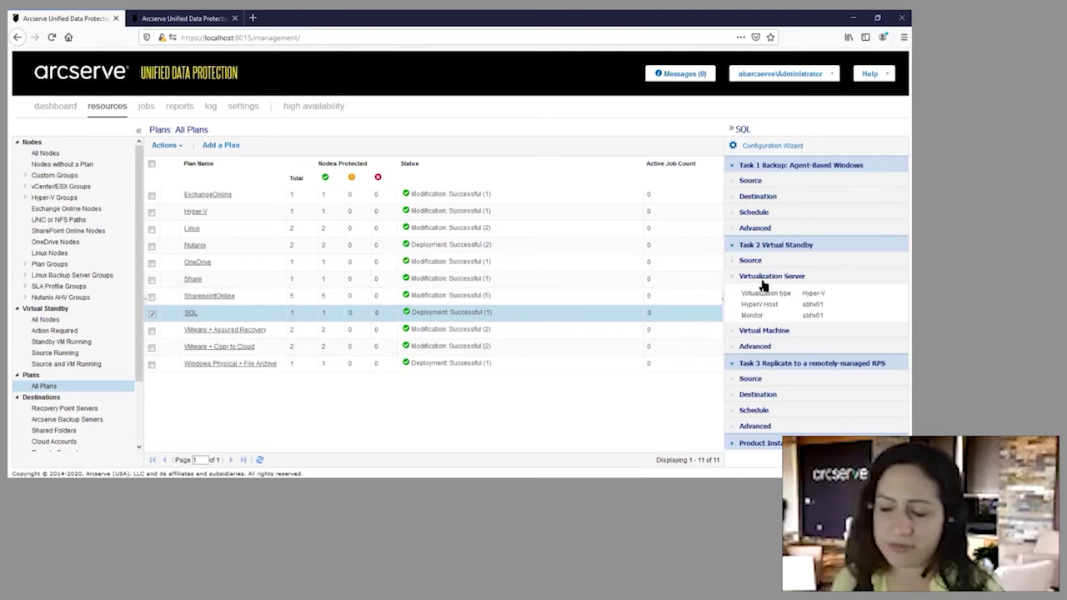
- Switch to Hyper-V Manager, inspect the virtual machines on host ABHV01, and return to the Arcserve console
key(alt+Tab)
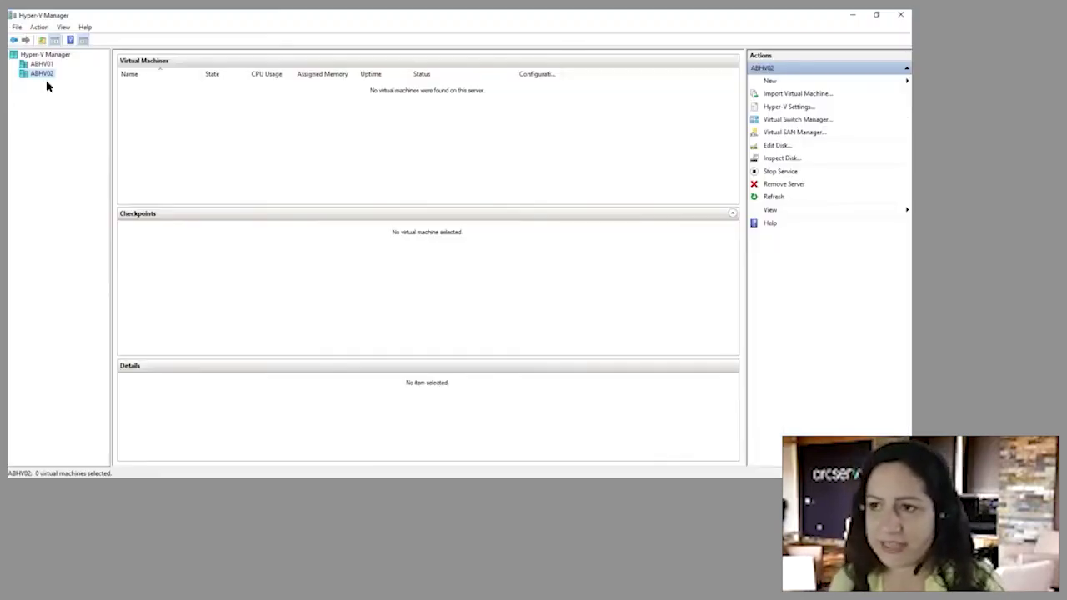
click(39, 66)
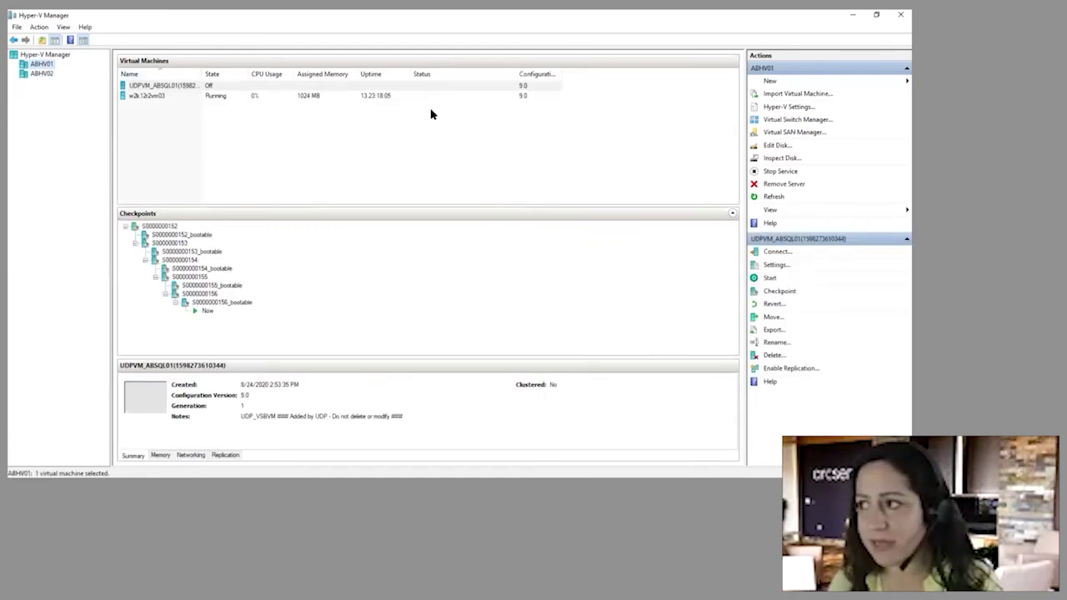
click(850, 16)
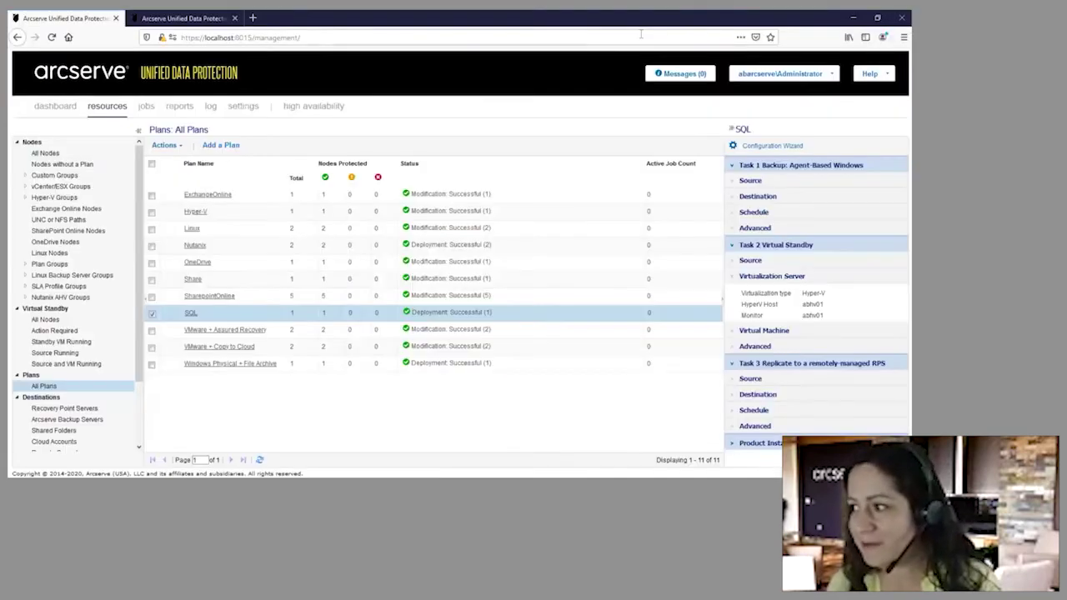
- Examine the destination of the SQL plan's remotely-managed RPS replication task, including its remote console URL
click(733, 278)
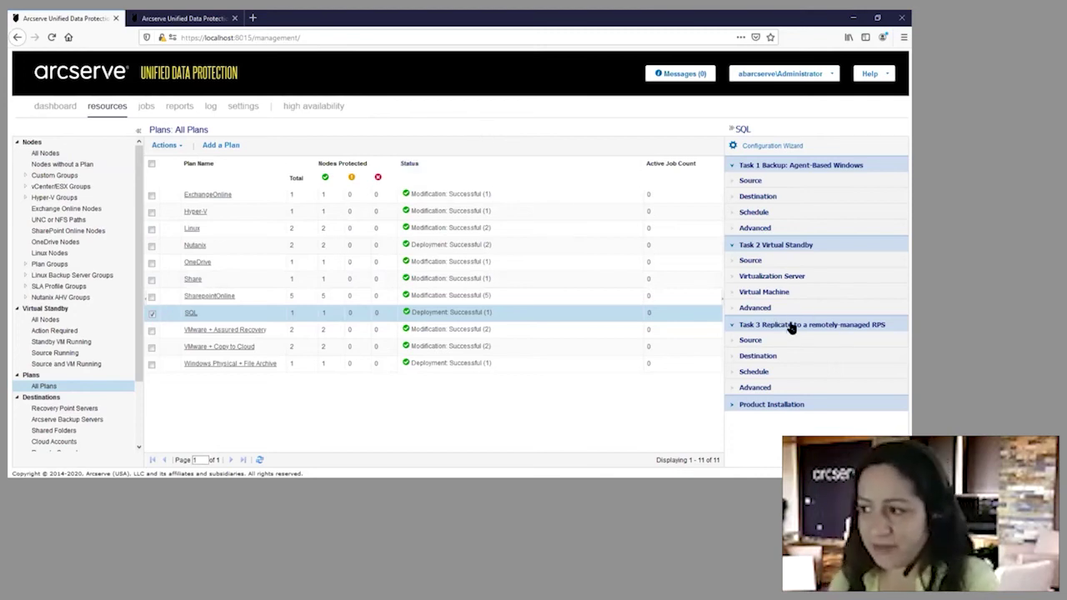
click(737, 359)
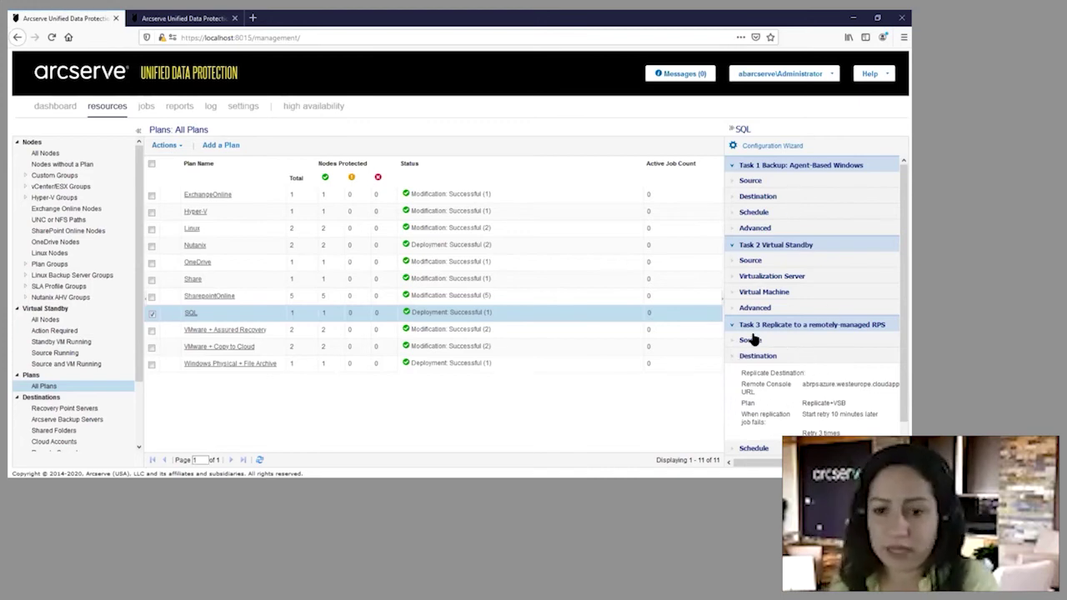
drag(801, 384, 832, 385)
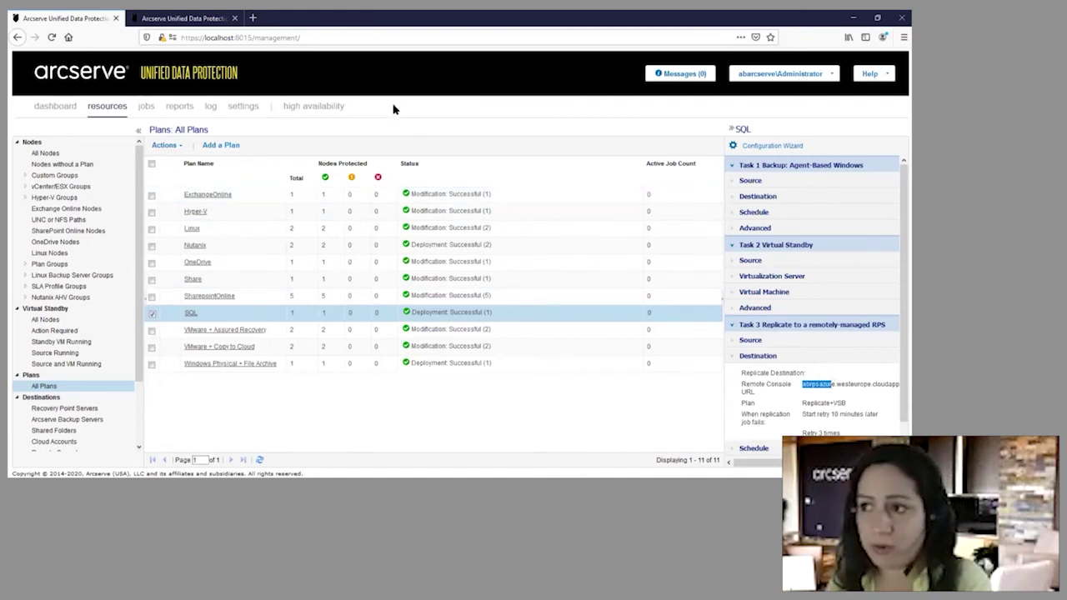
- In the Azure-hosted Arcserve console, list all plans and view the tasks of the Replicate+VSB plan
click(182, 19)
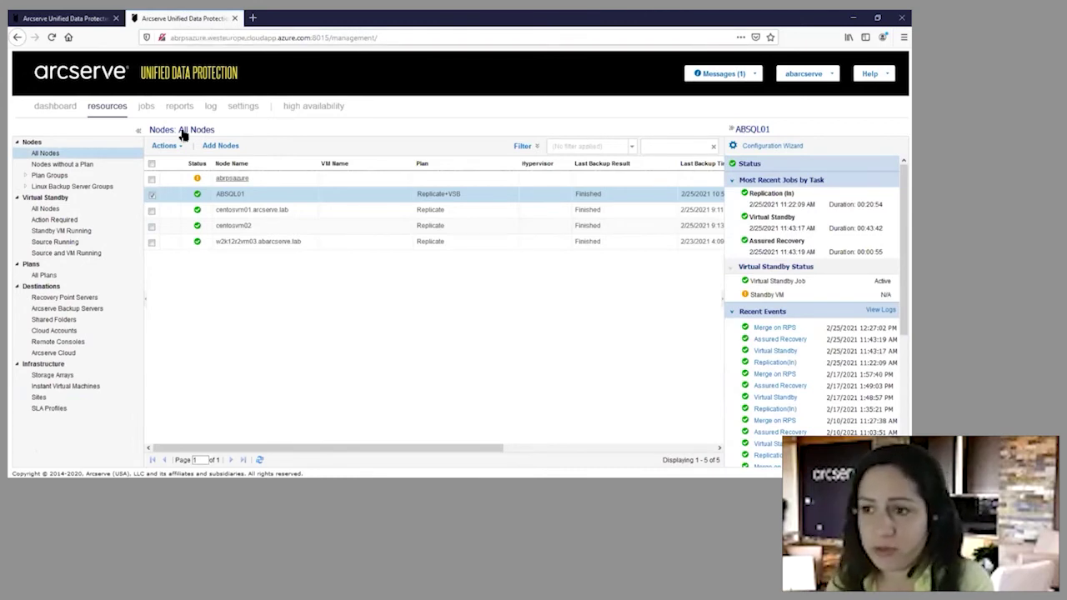
click(52, 277)
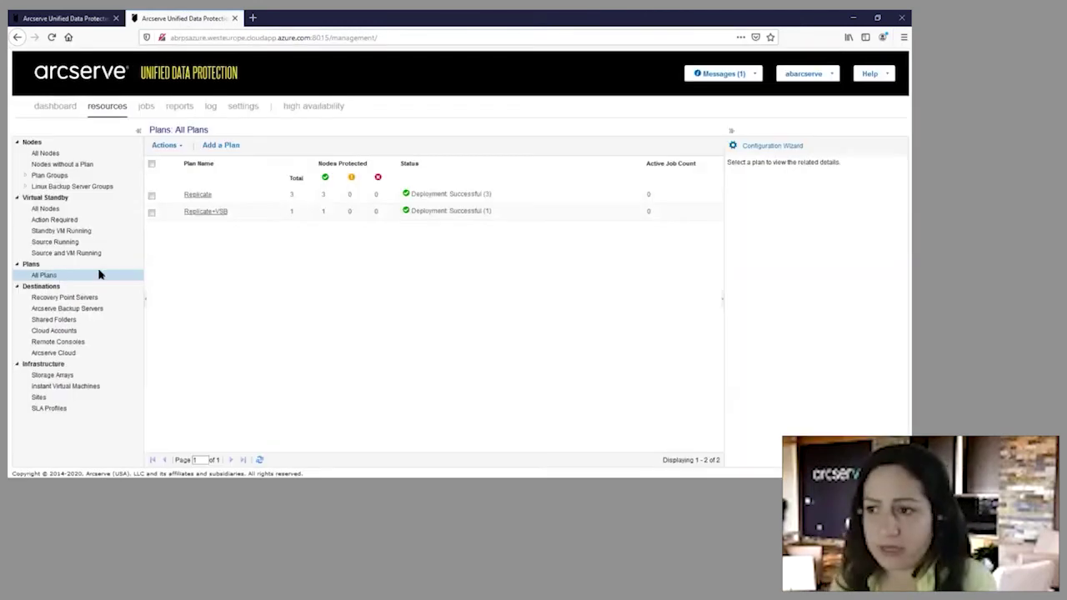
click(265, 218)
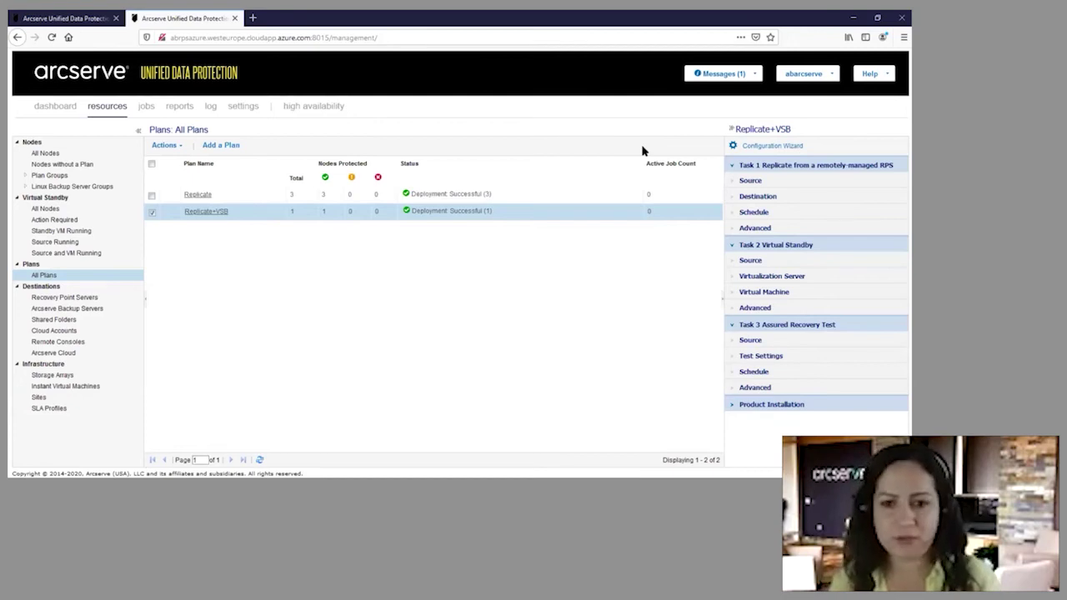
- Power on the standby VM of node ABSQL01 in the Azure-hosted console from its most recent 2/25/2021 snapshot
click(69, 156)
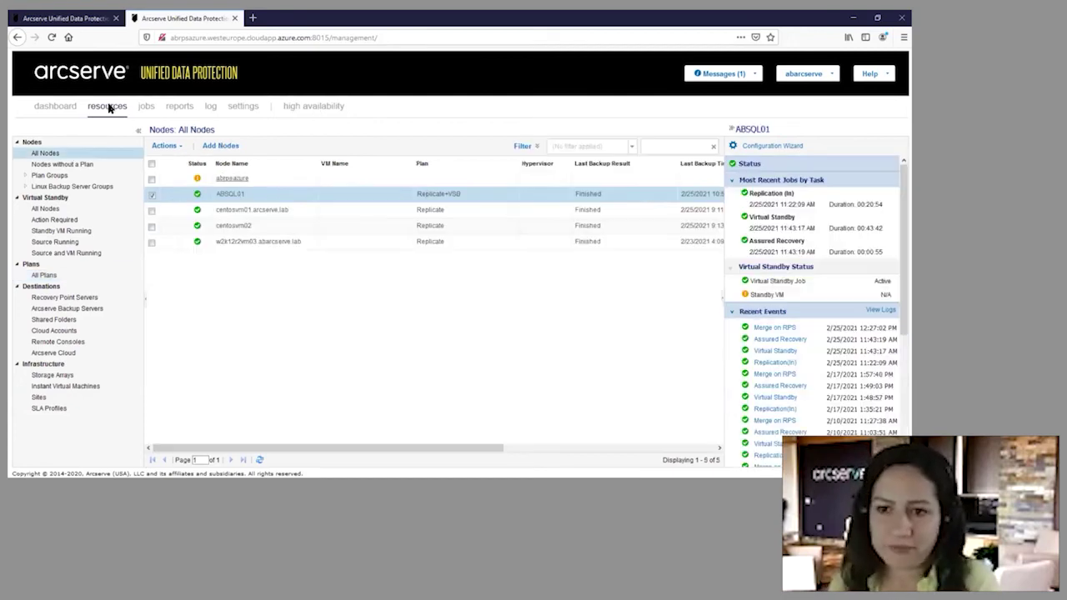
right_click(260, 194)
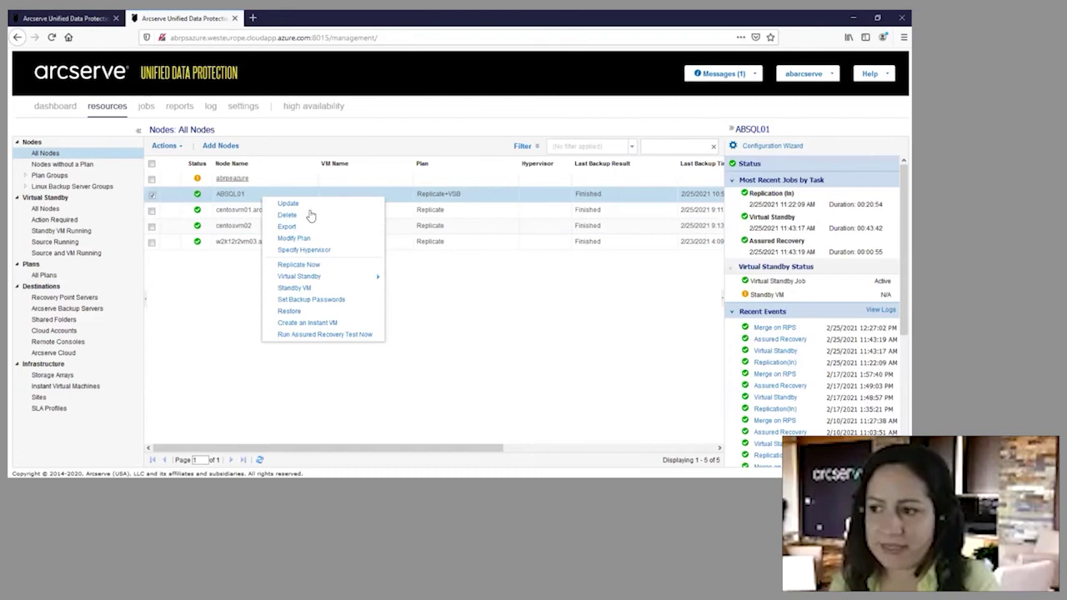
click(315, 288)
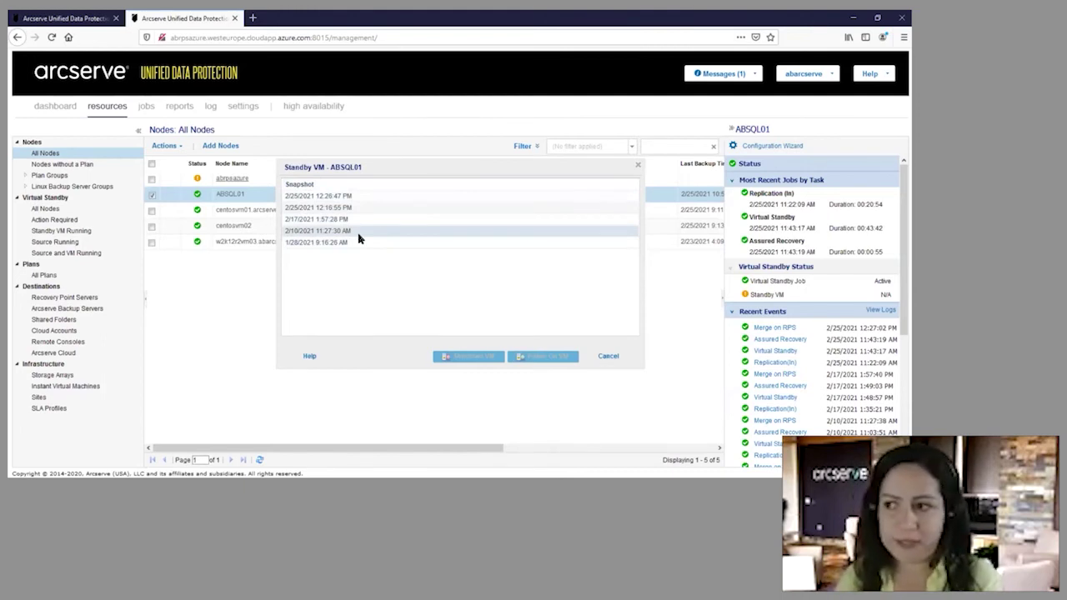
click(382, 197)
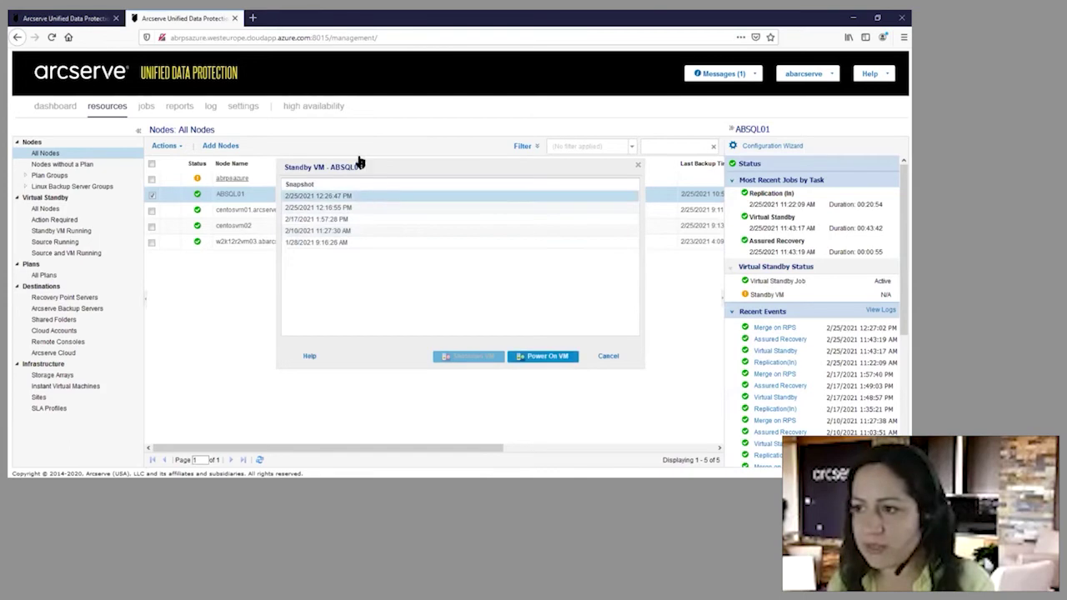
click(540, 359)
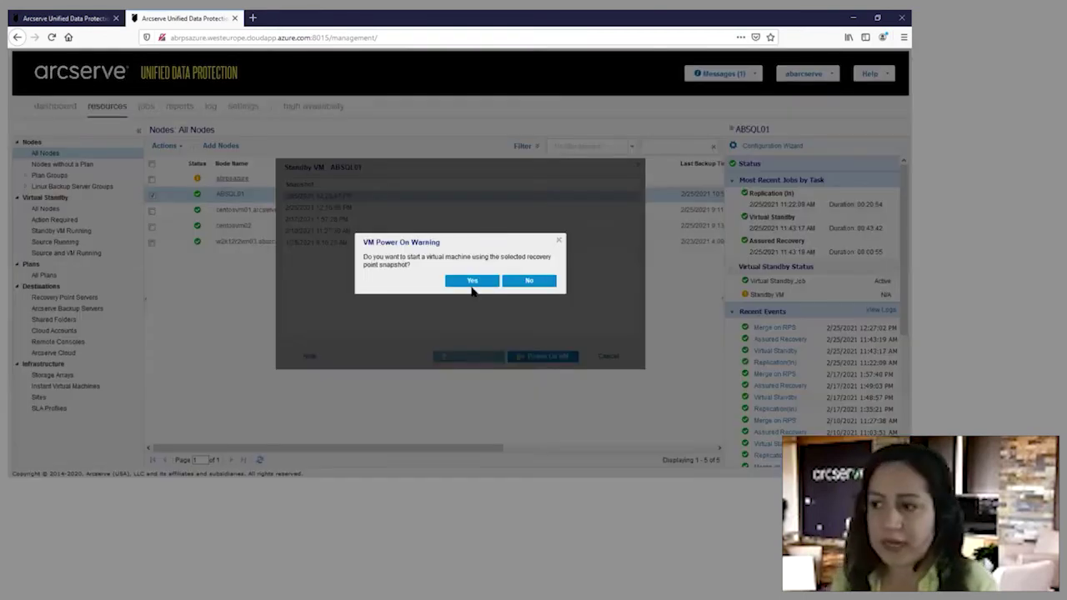
key(Return)
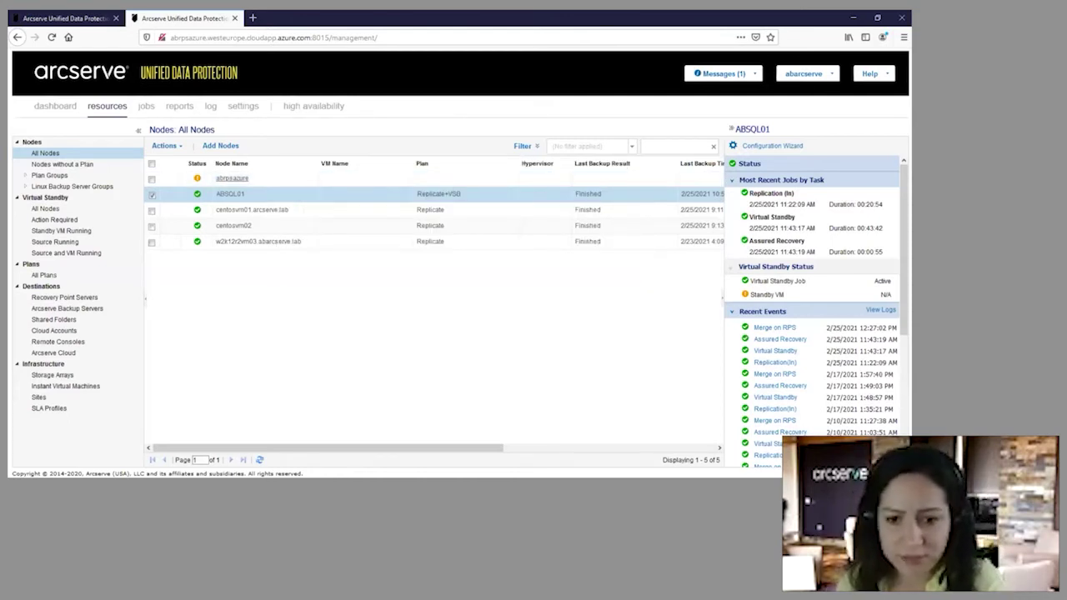
- Check the virtual machines list in the Azure portal and return to the Arcserve console
key(alt+Tab)
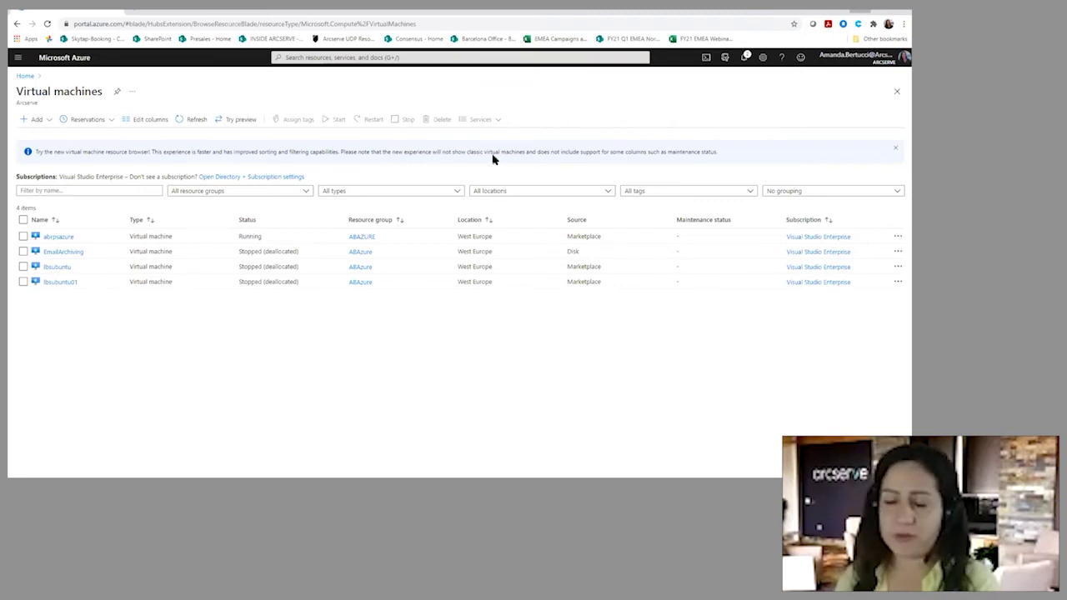
key(alt+Tab)
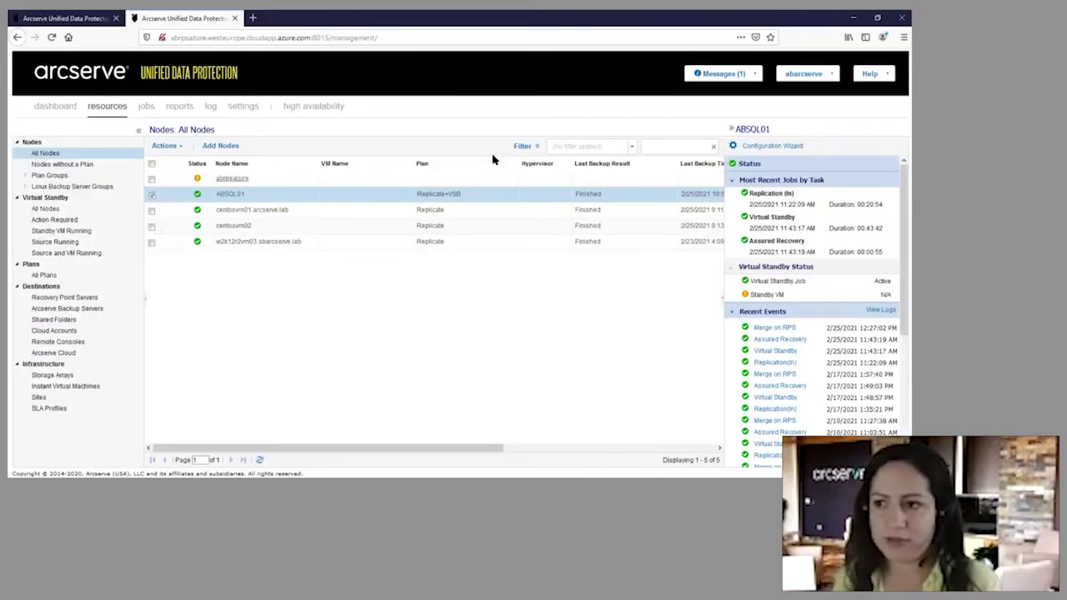
- In the local console, examine the test settings and advanced settings of the VMware + Assured Recovery plan's Assured Recovery Test task
click(77, 24)
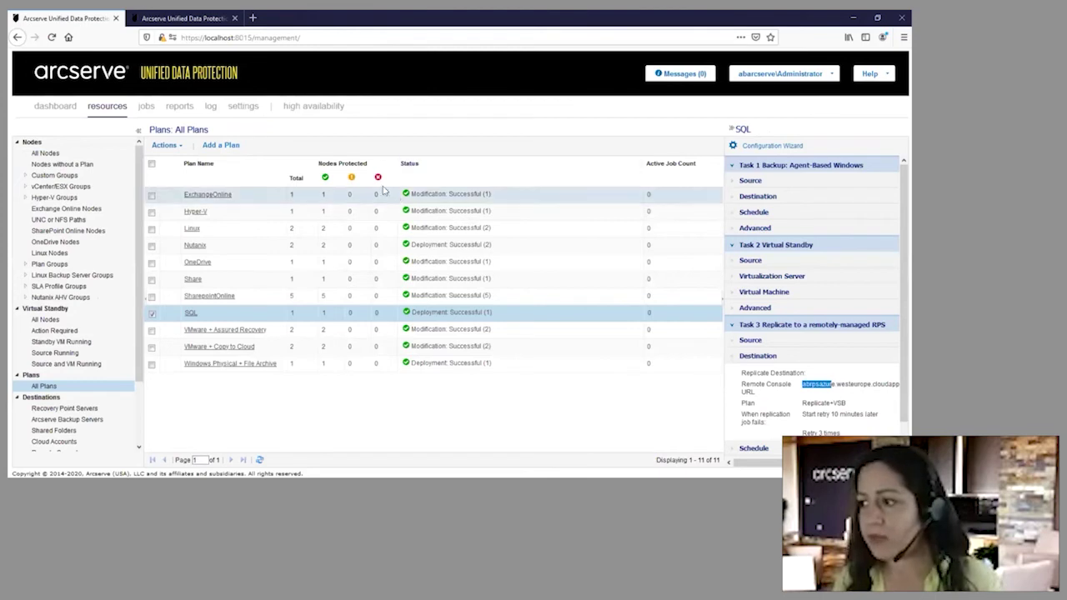
click(732, 358)
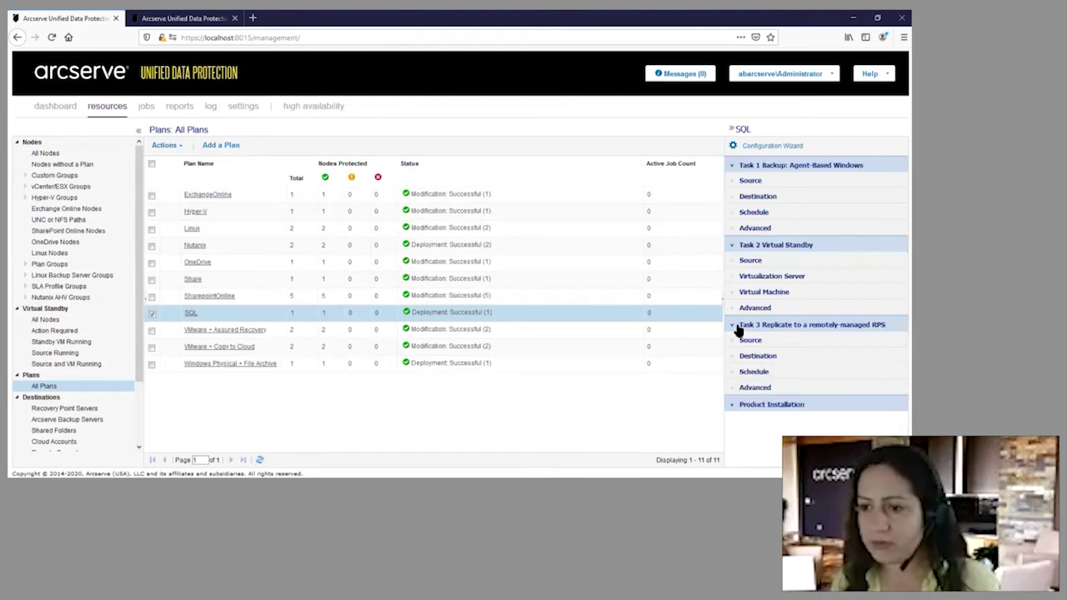
click(305, 330)
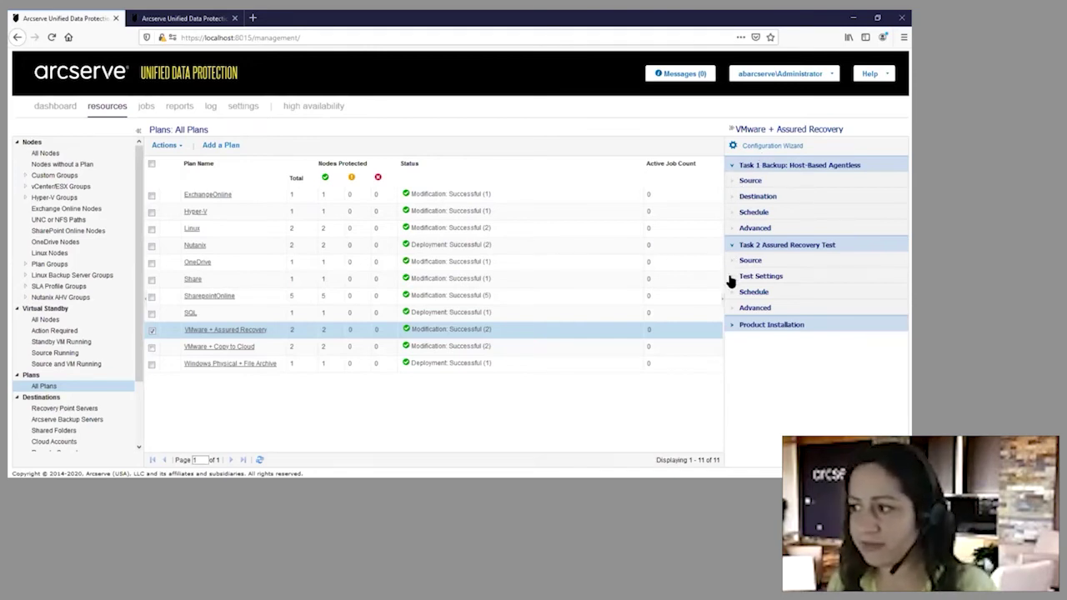
click(771, 277)
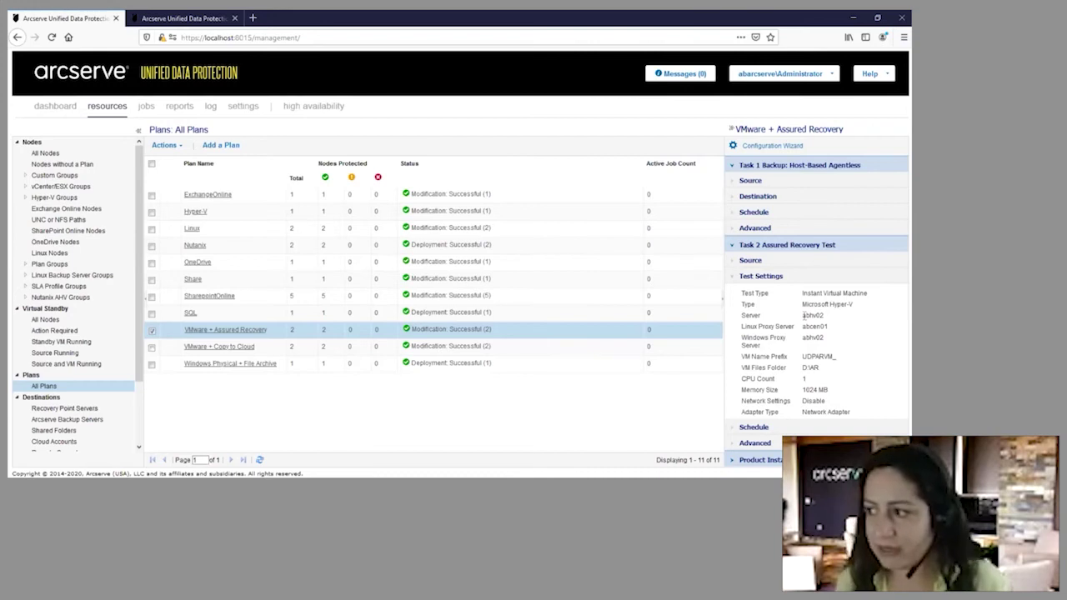
double_click(807, 316)
click(803, 319)
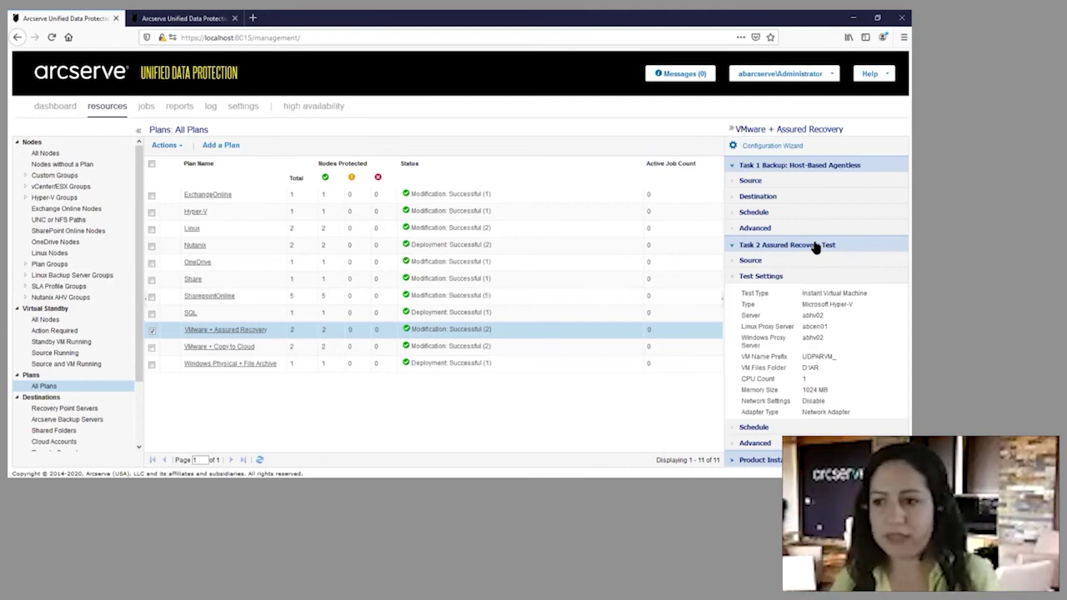
click(737, 444)
scroll(798, 385, down, 1)
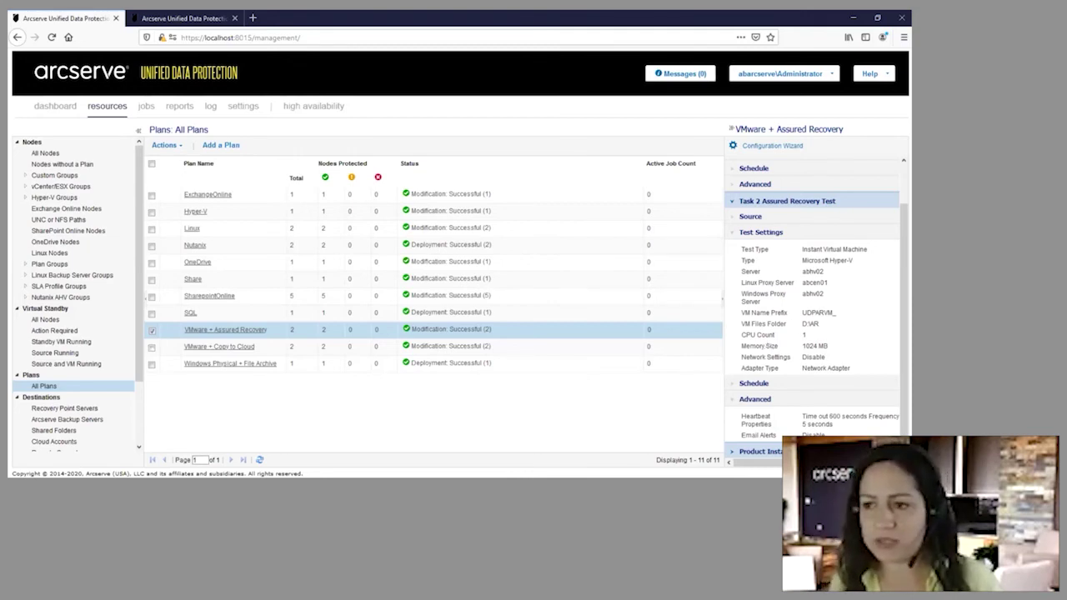
- Start creating an Instant VM for the ABArcserveProxy node protected by the Nutanix plan
click(60, 154)
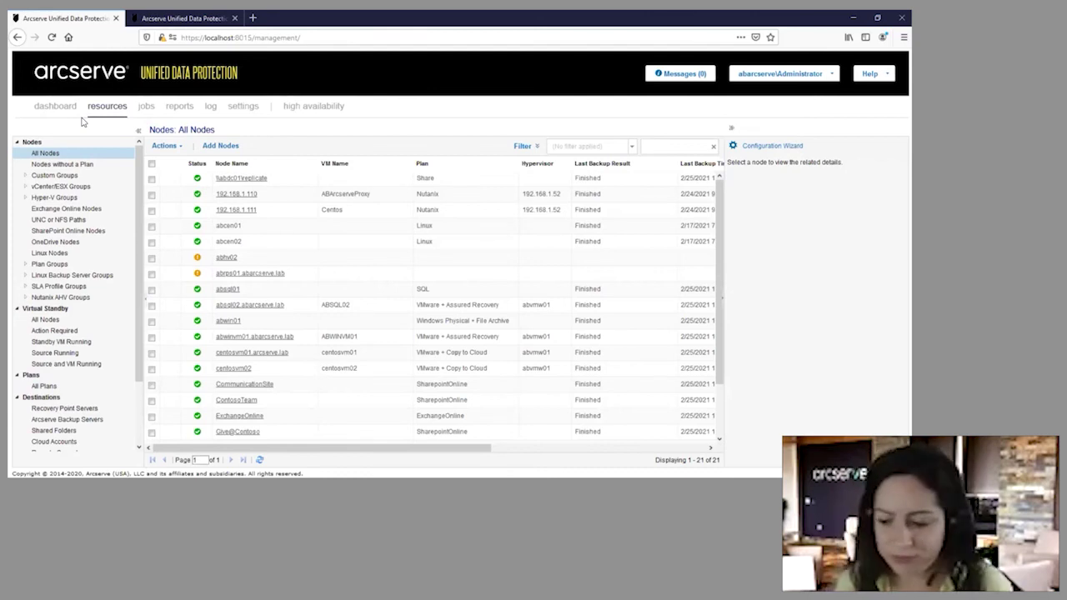
click(418, 210)
click(400, 195)
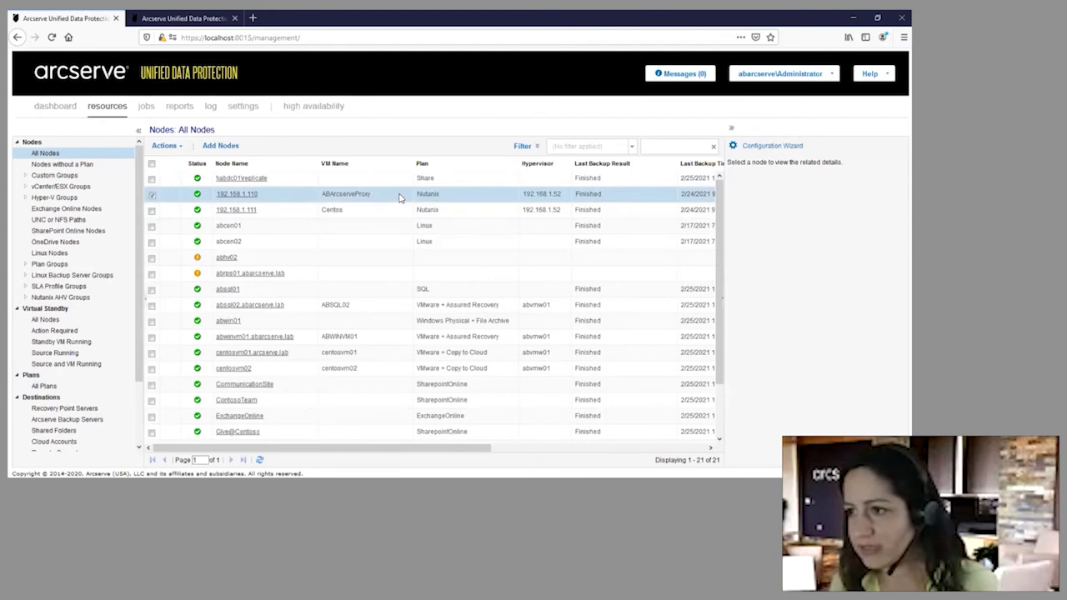
right_click(250, 197)
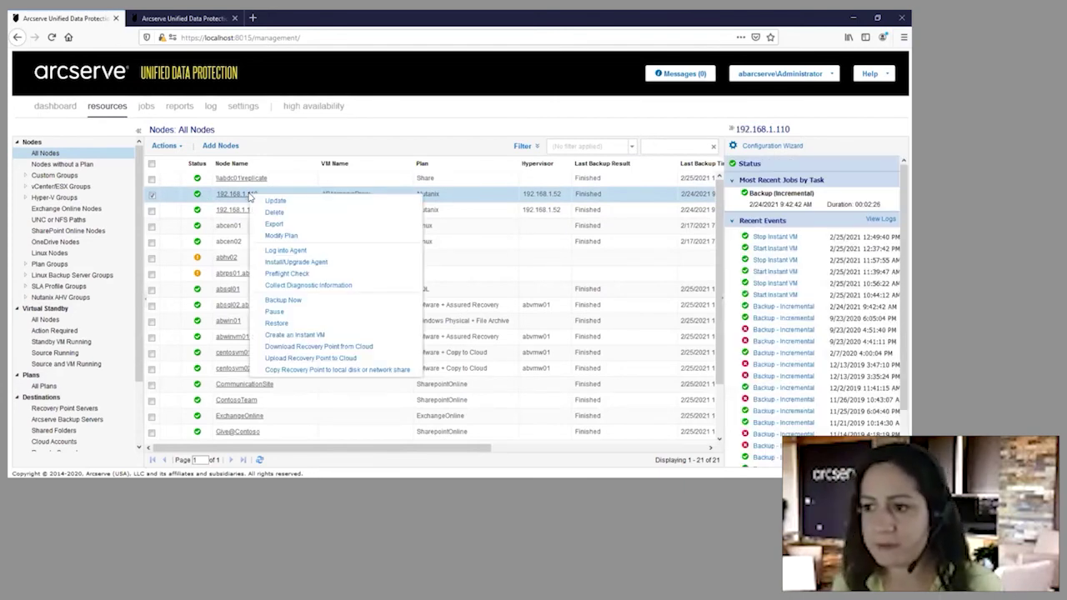
click(302, 335)
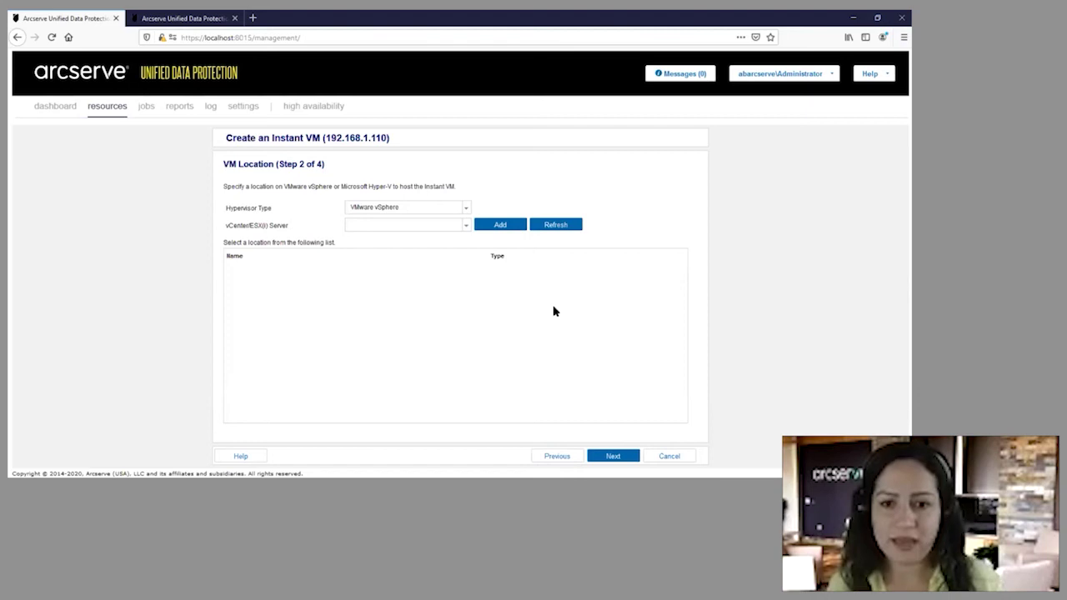
- Set the Instant VM's location to Microsoft Hyper-V server abhv02 and proceed to the virtual machine settings
click(464, 209)
click(400, 232)
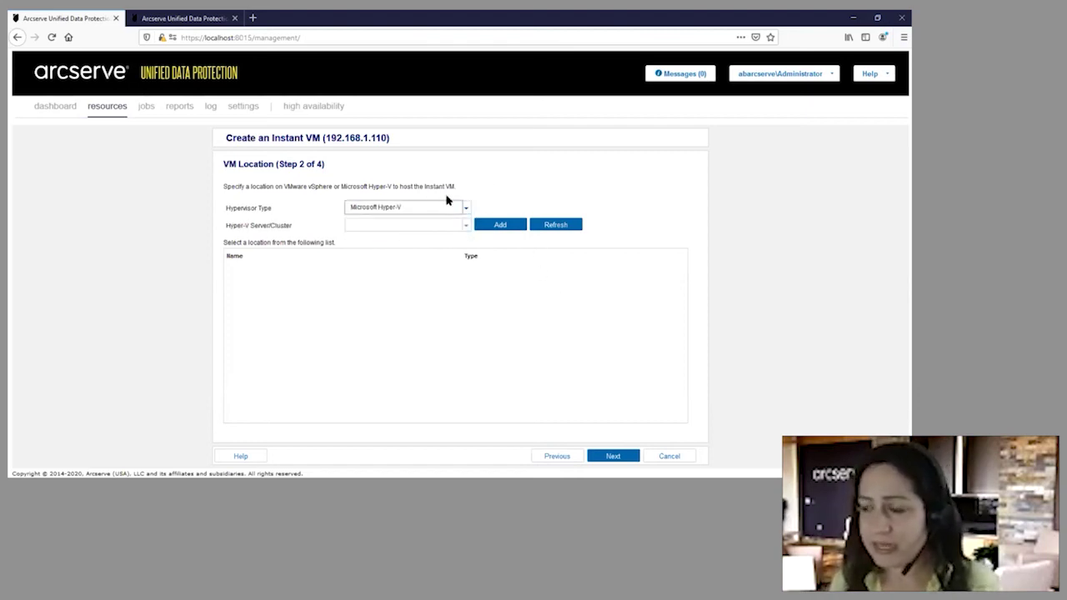
click(464, 227)
click(379, 248)
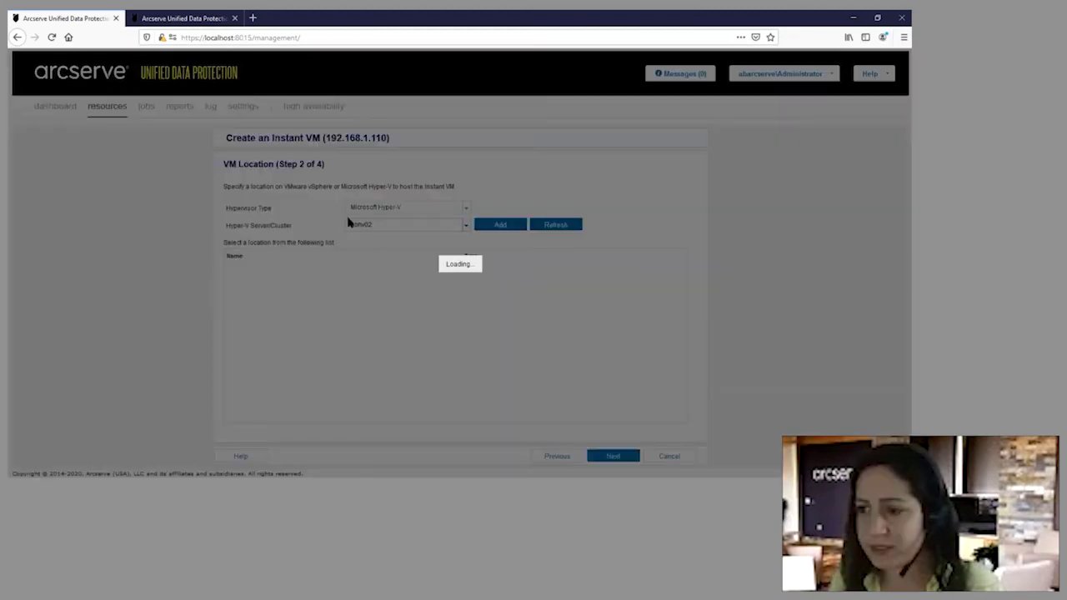
click(613, 457)
click(617, 457)
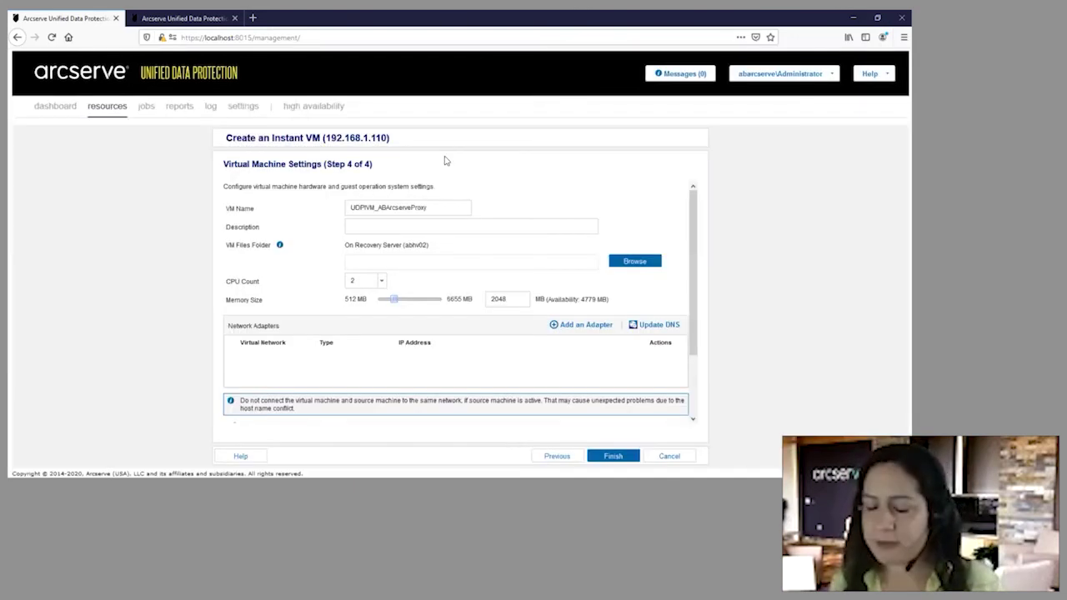
- Set the Instant VM's files folder to D:\IVM on the recovery server and its CPU count to 1
click(635, 261)
click(367, 212)
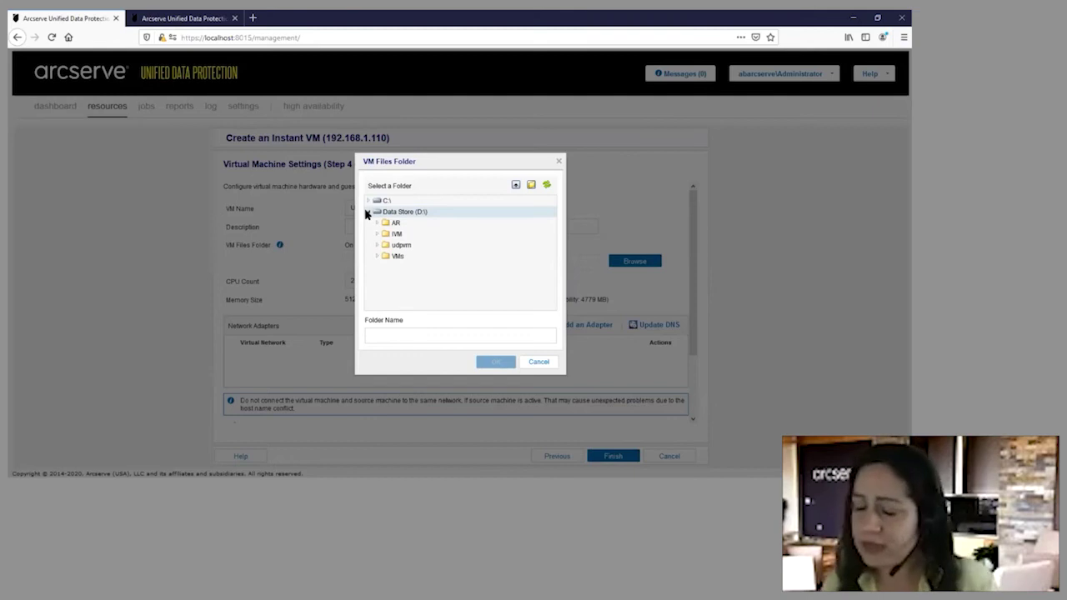
click(406, 235)
click(492, 362)
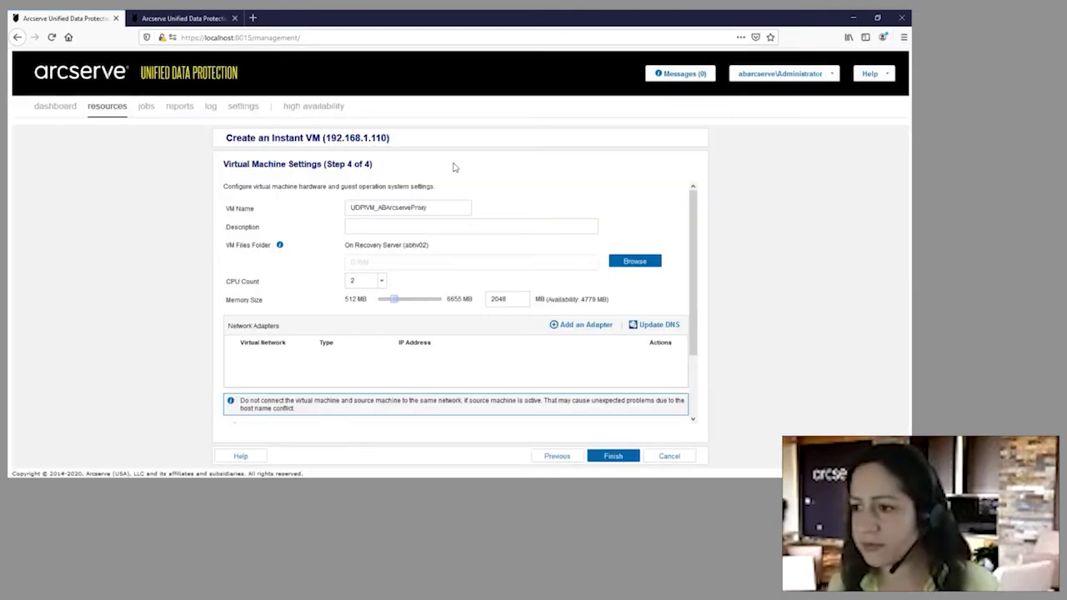
click(381, 281)
click(350, 291)
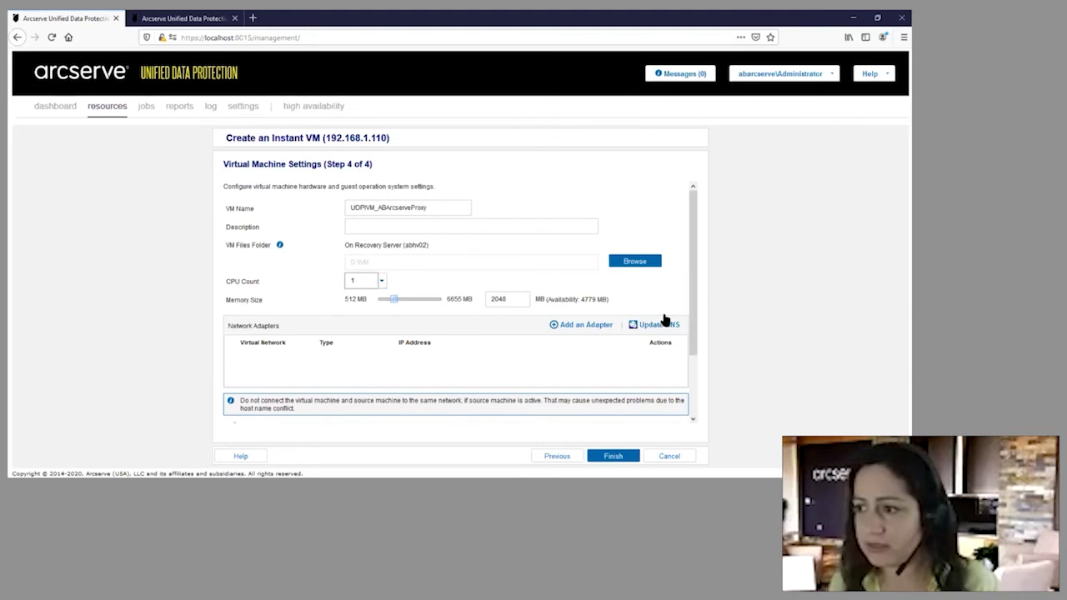
- Add a network adapter on the AB Hyper-V Lab virtual network with the source's automatic TCP/IP settings
drag(691, 286, 682, 314)
click(575, 293)
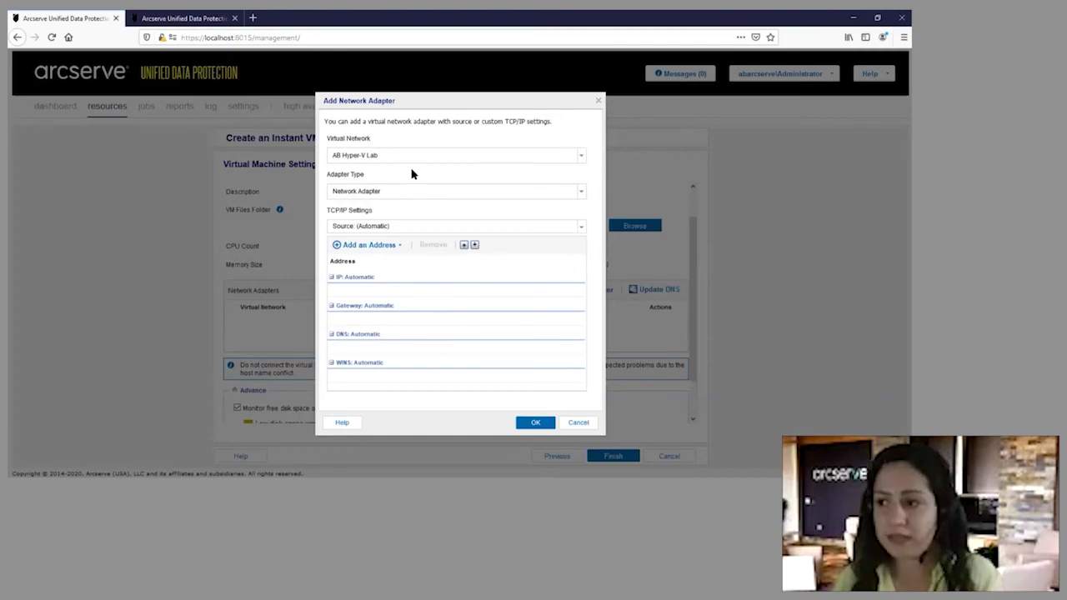
click(581, 226)
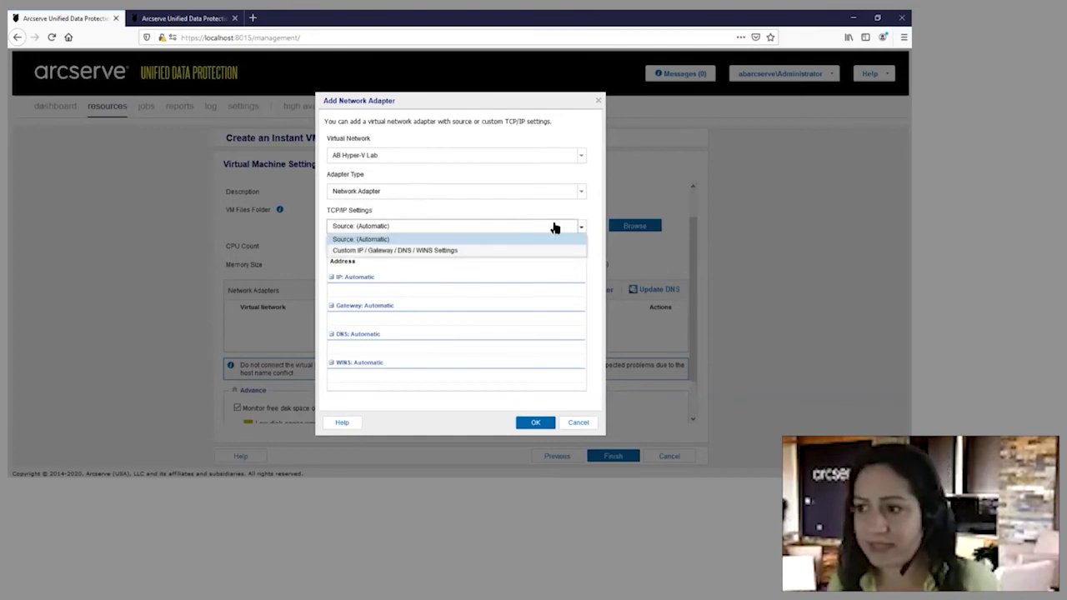
click(485, 221)
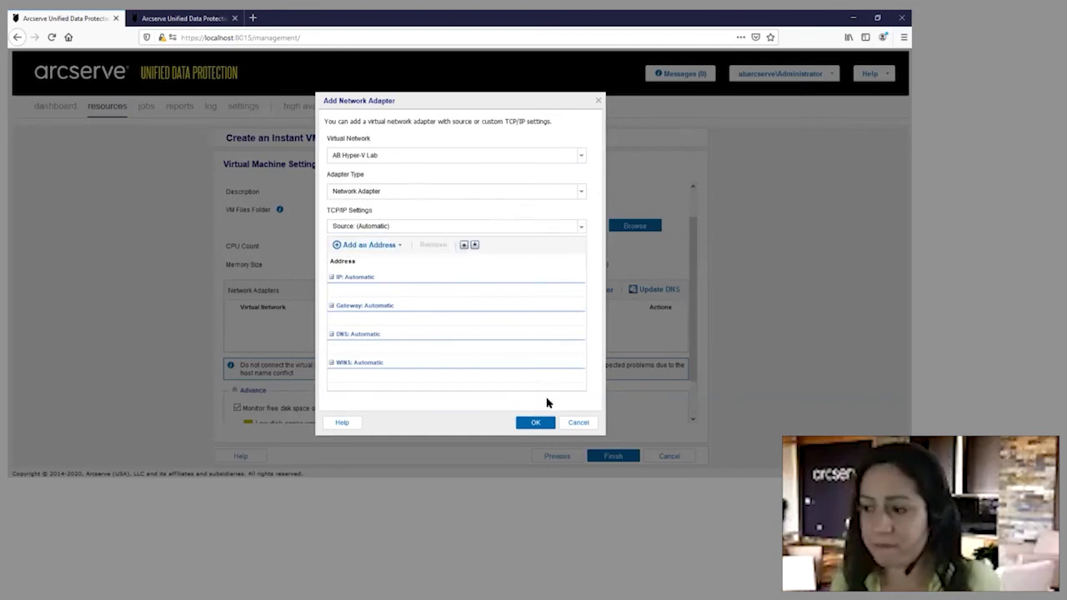
click(532, 423)
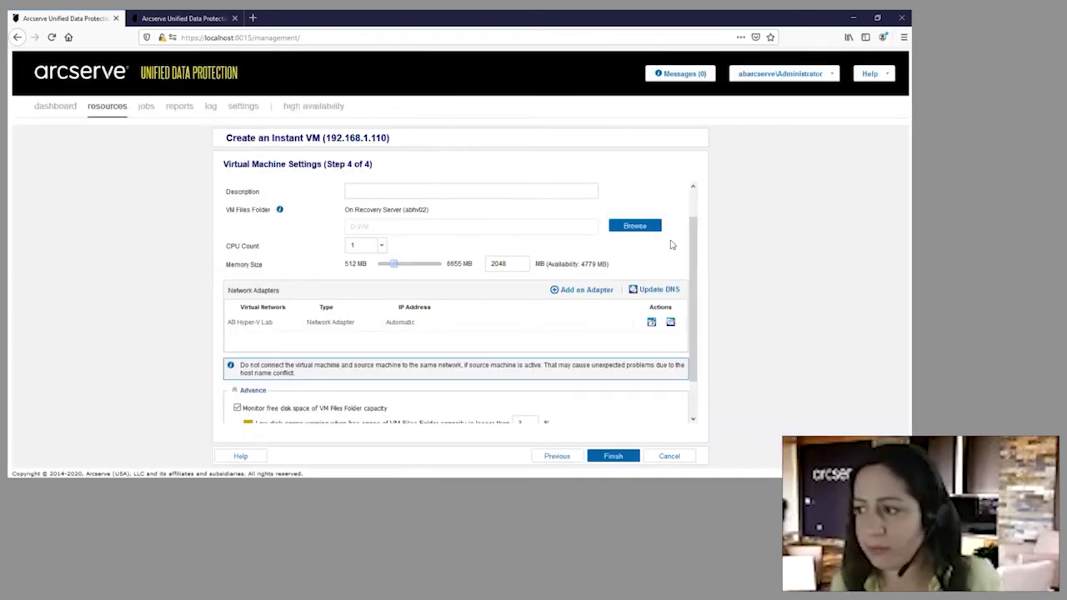
- Finish the Instant VM configuration and choose to boot the VM immediately after creation
scroll(691, 238, down, 1)
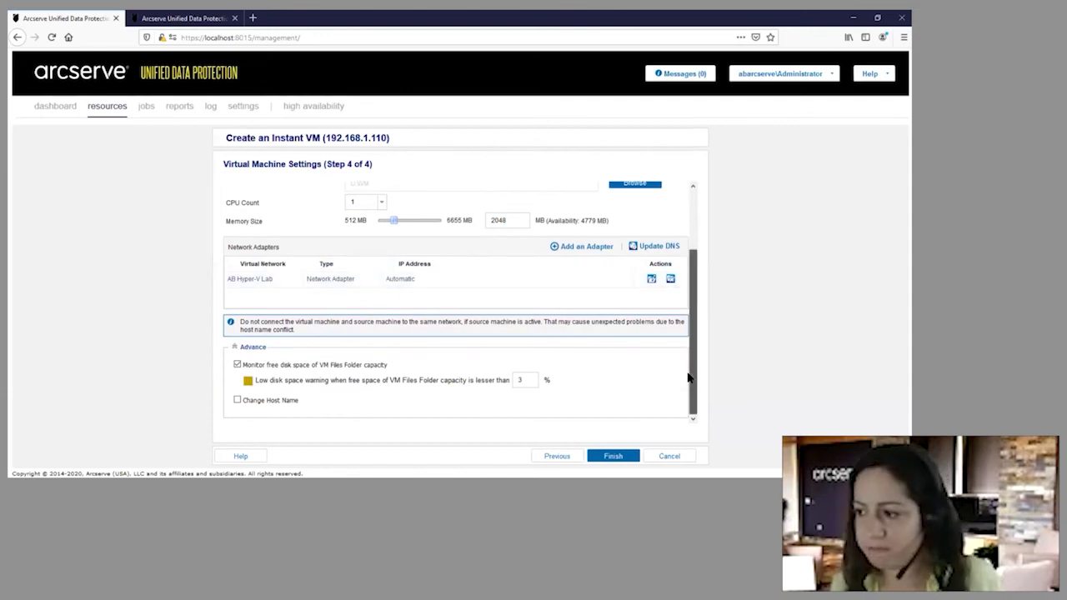
click(611, 455)
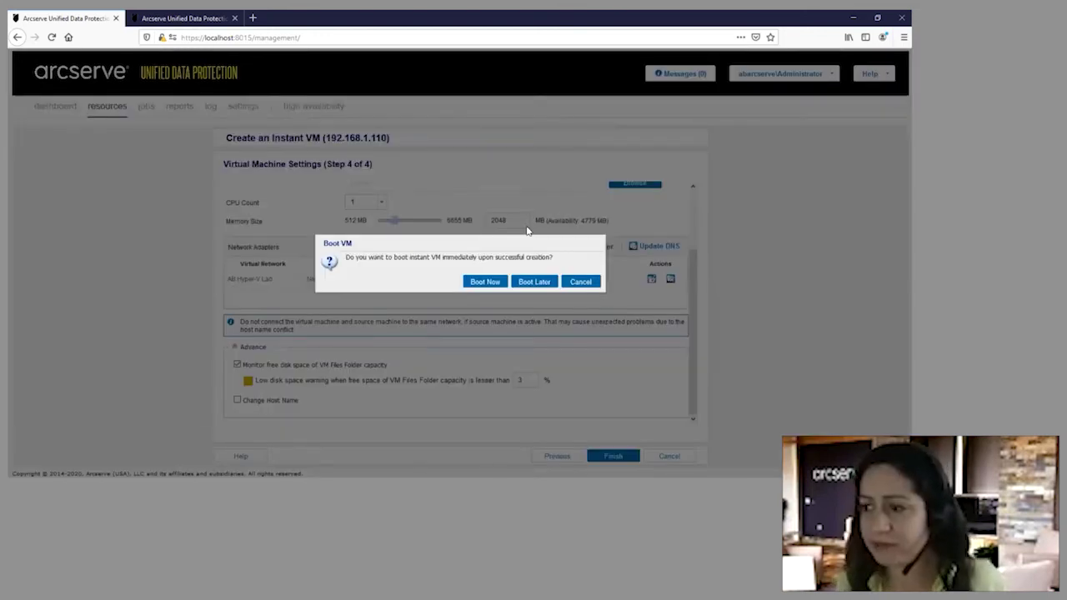
click(482, 282)
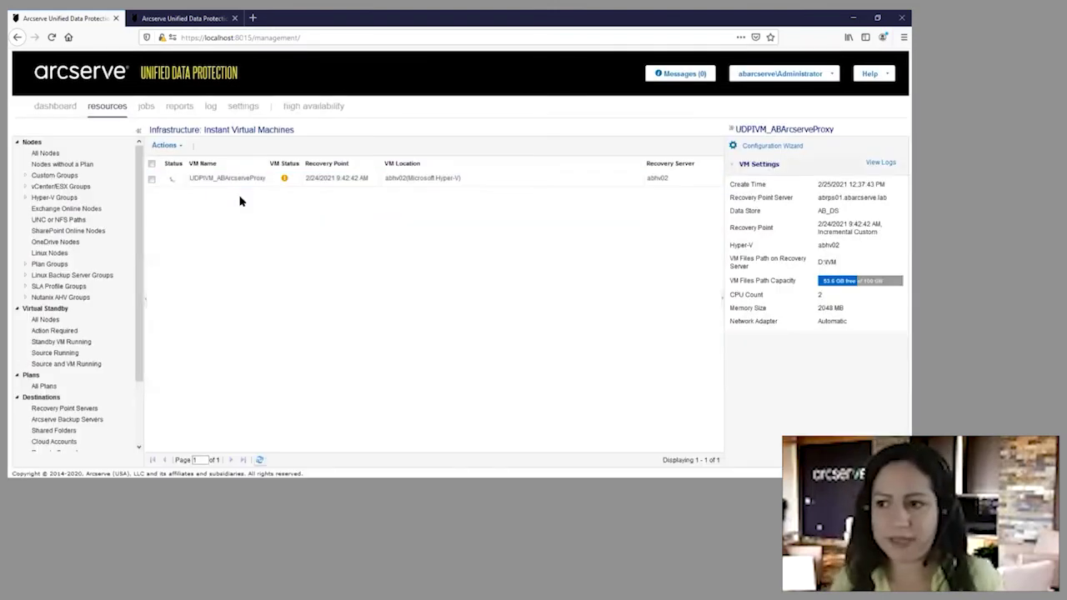
- Switch to Hyper-V Manager, check the UDPIVM_ABArcserveProxy machine on host ABHV02, and return to the Arcserve console
mouse_move(203, 459)
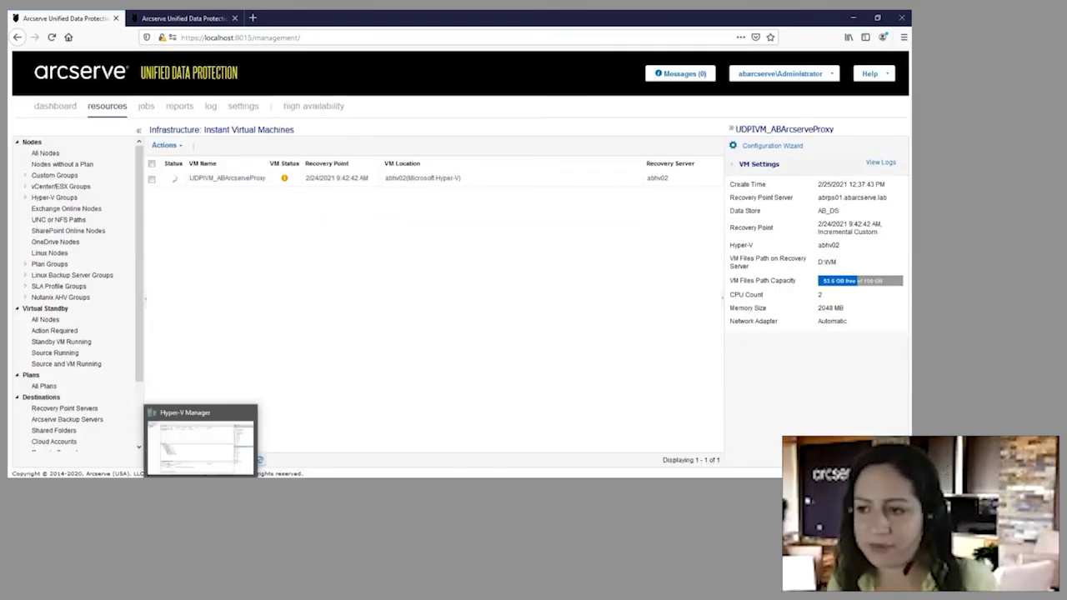
click(227, 440)
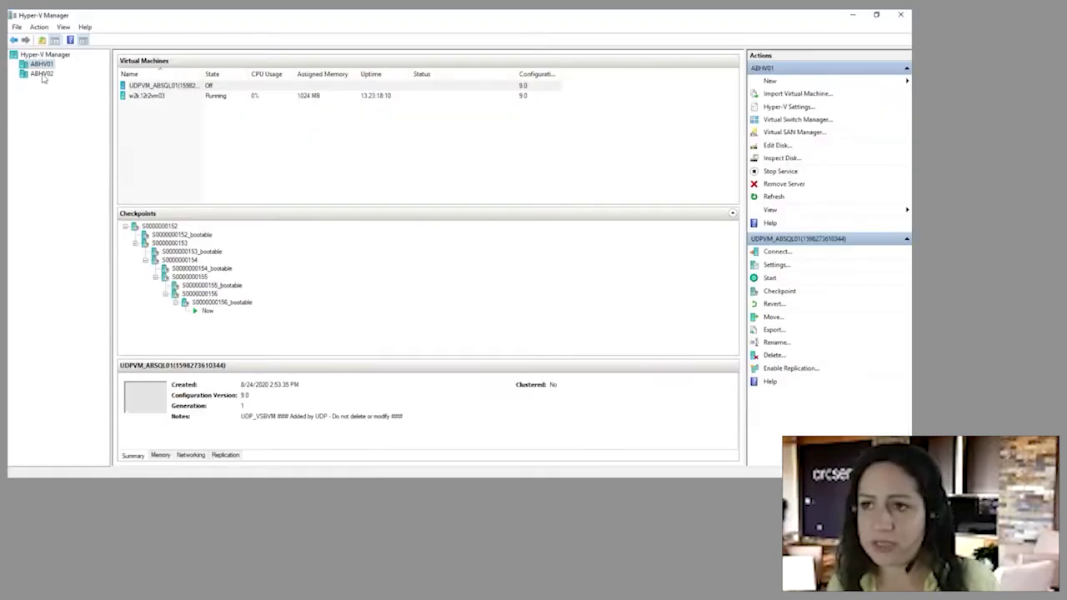
click(42, 74)
click(177, 87)
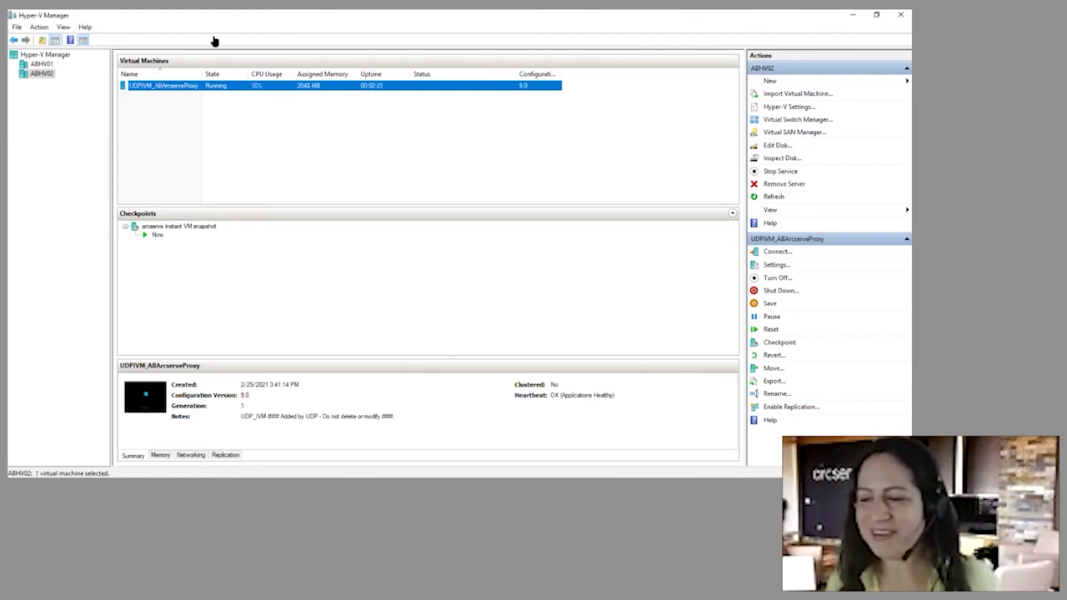
click(852, 16)
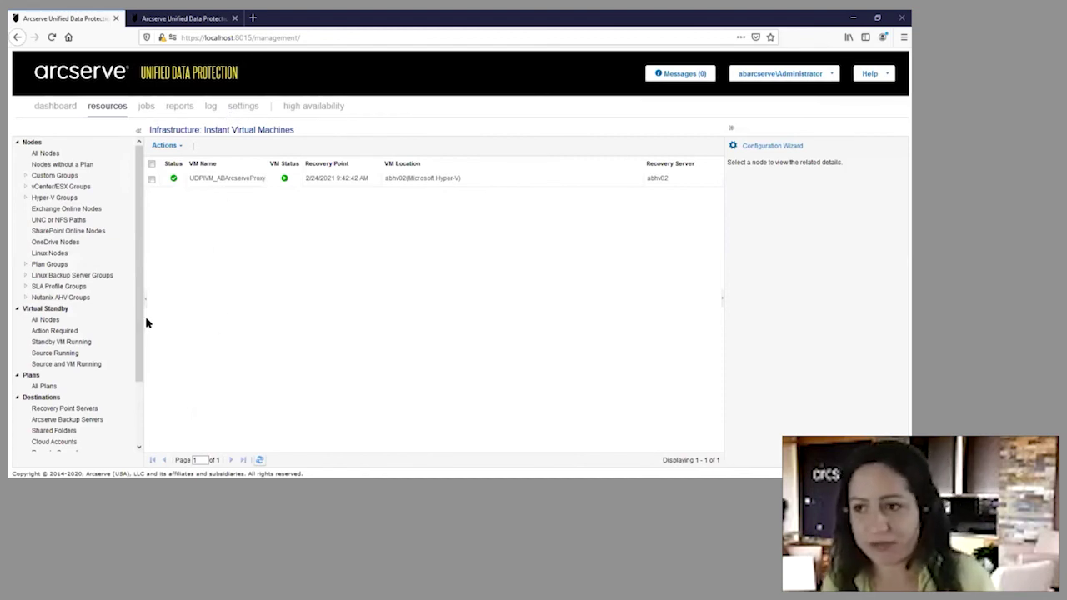
- Open the AB SLA profile, examine its RTO settings and assigned nodes, and close it without modifying anything
drag(140, 311, 122, 428)
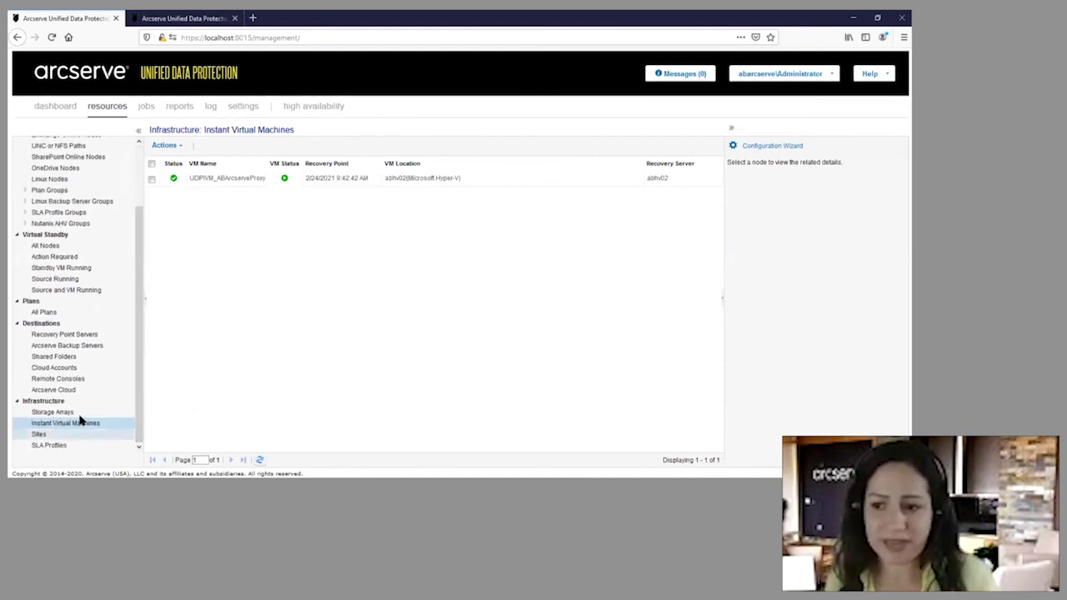
click(71, 446)
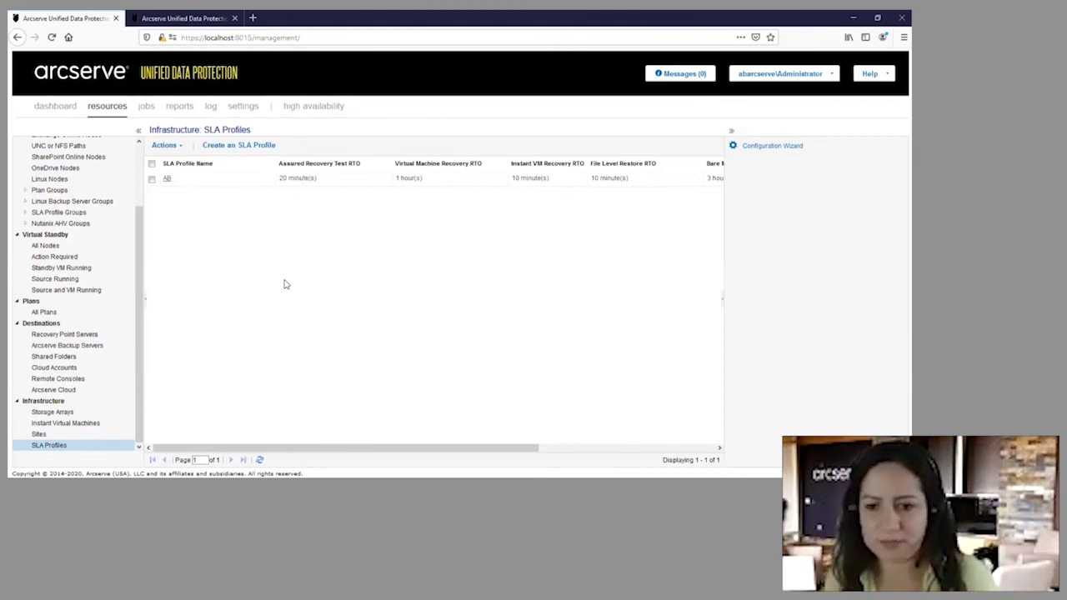
click(168, 179)
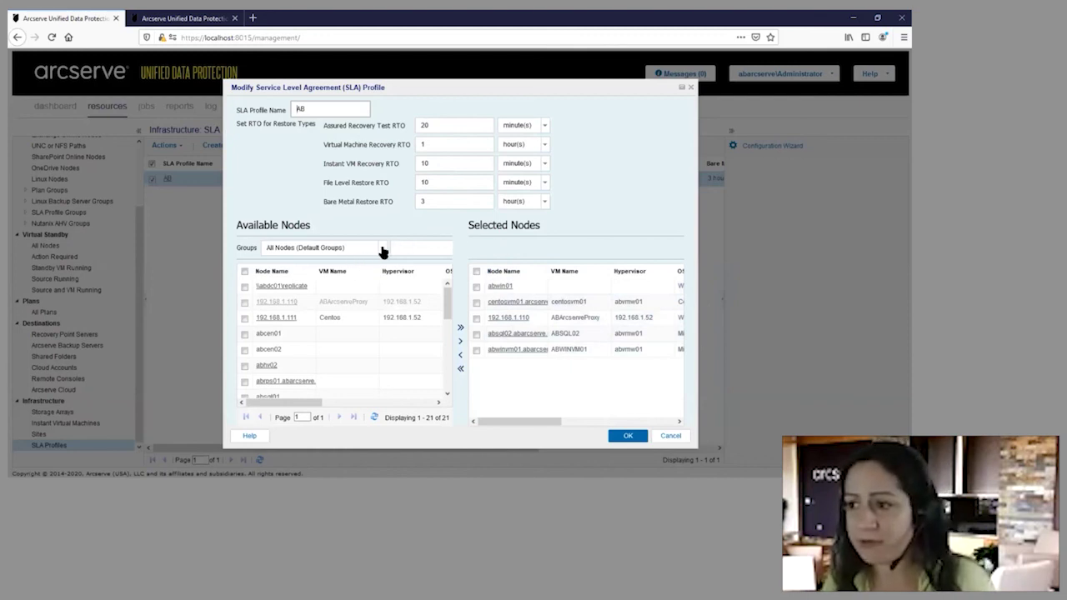
click(627, 437)
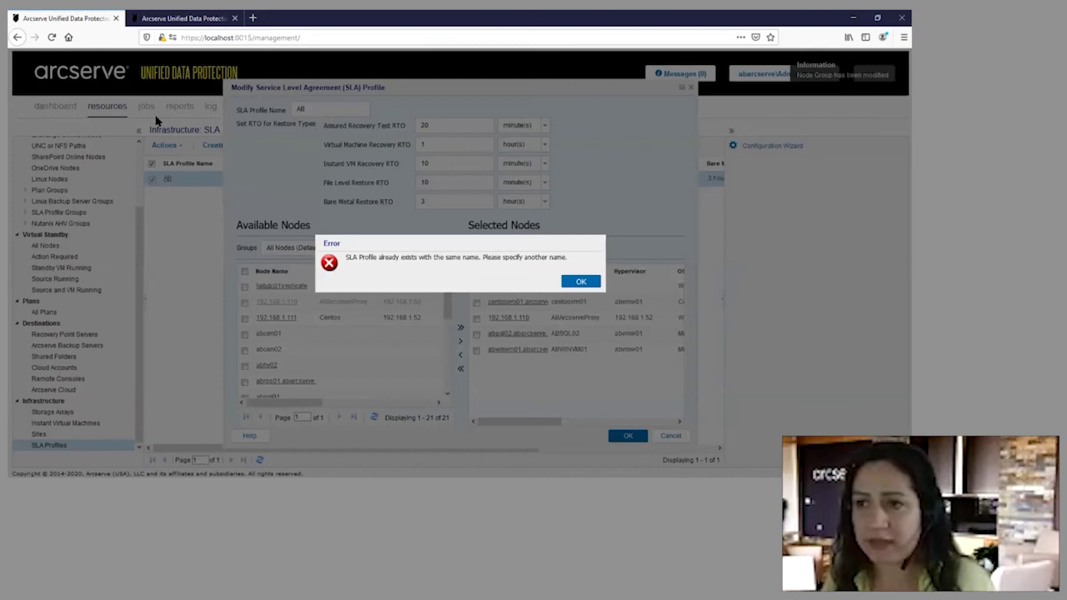
click(586, 281)
click(670, 435)
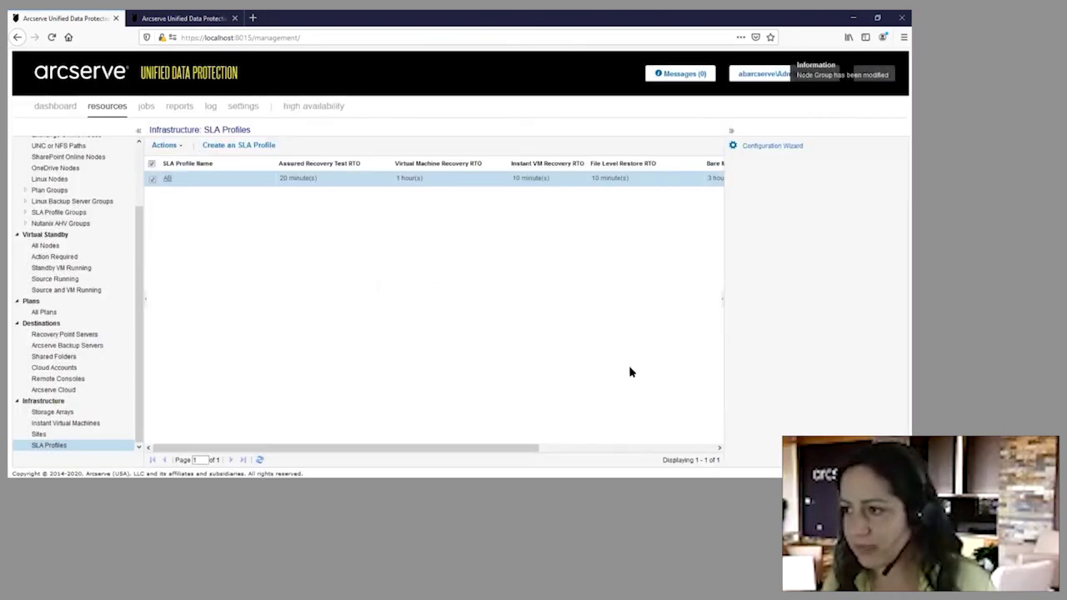
- Examine the dashboard's Recovery Time Objective chart and open the Recovery Time Objective Report to review each node's RTO compliance
click(63, 105)
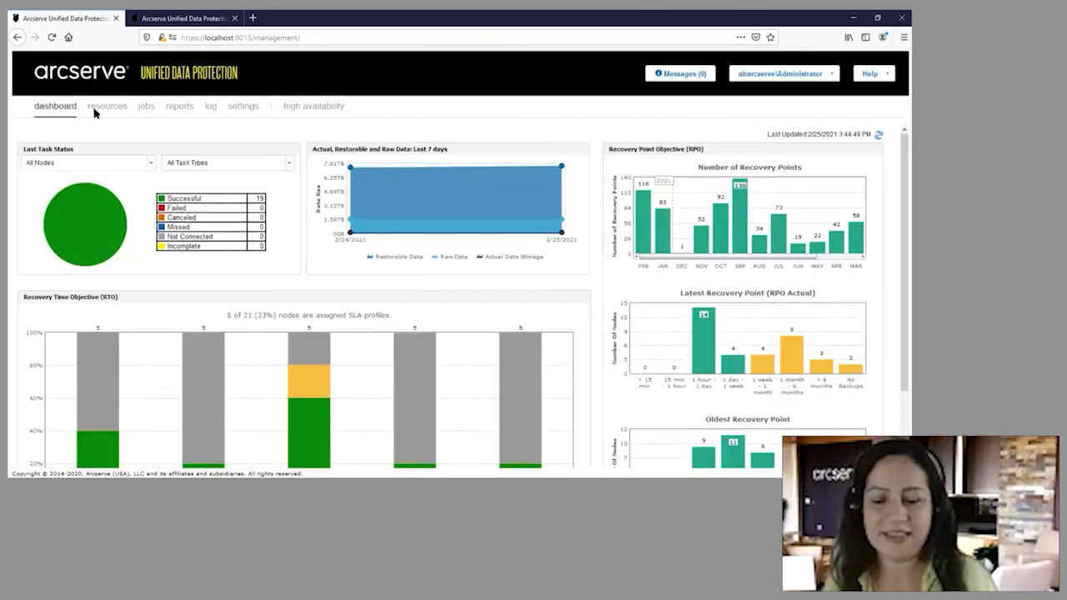
scroll(234, 294, down, 2)
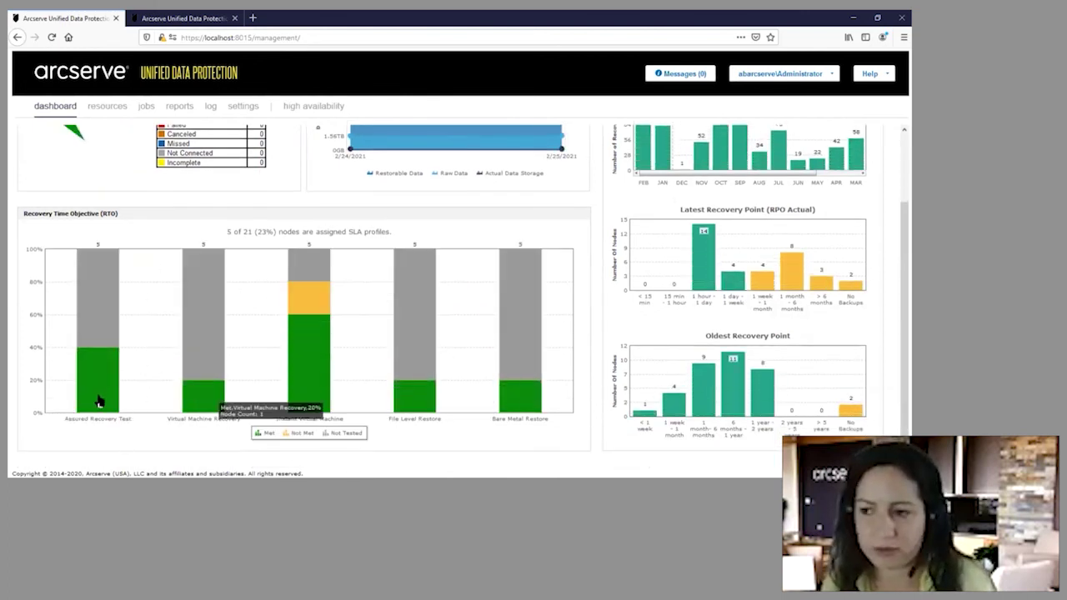
mouse_move(94, 400)
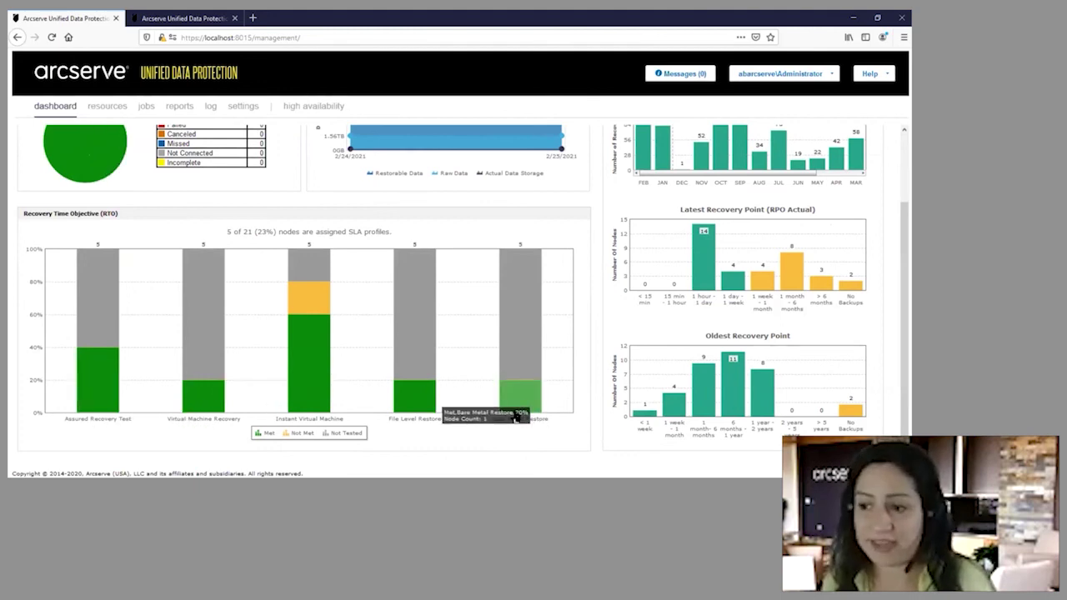
click(88, 379)
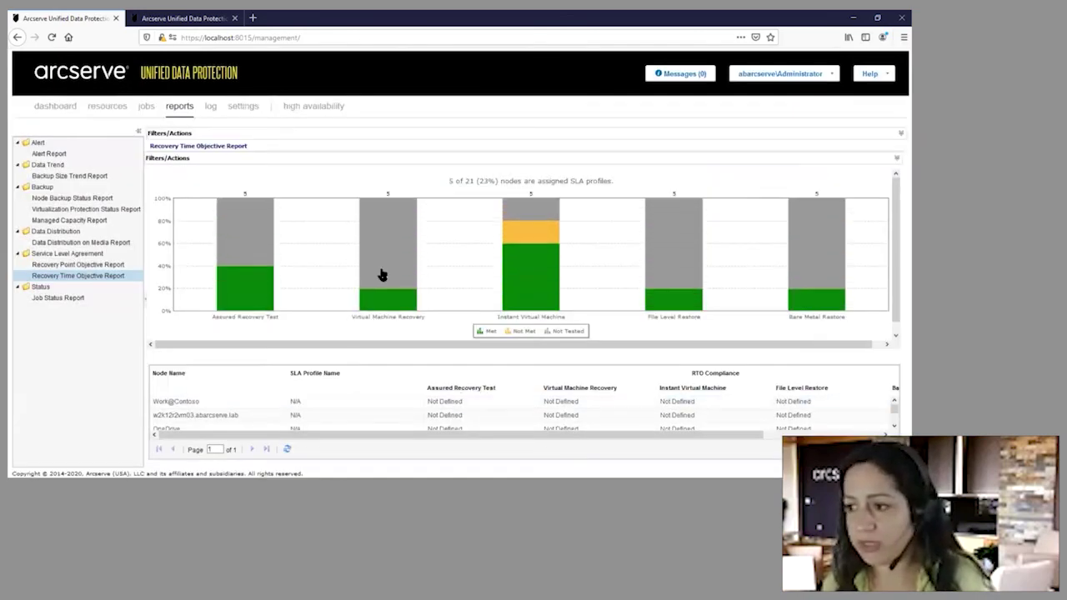
scroll(374, 405, down, 3)
scroll(372, 405, down, 1)
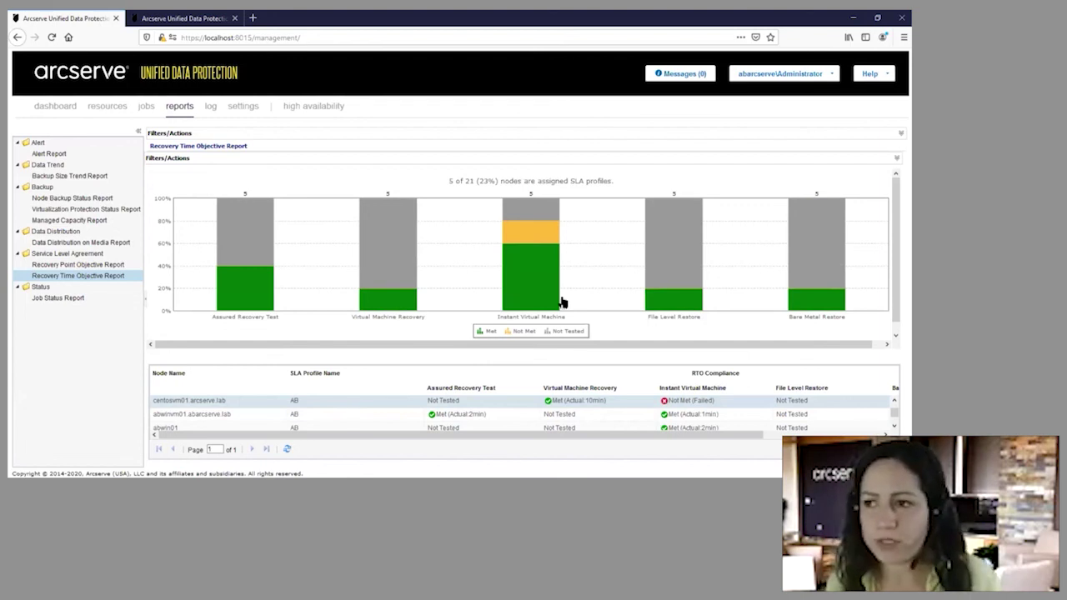
- List all nodes and select absql01 to view its virtual standby status and recent events
click(98, 109)
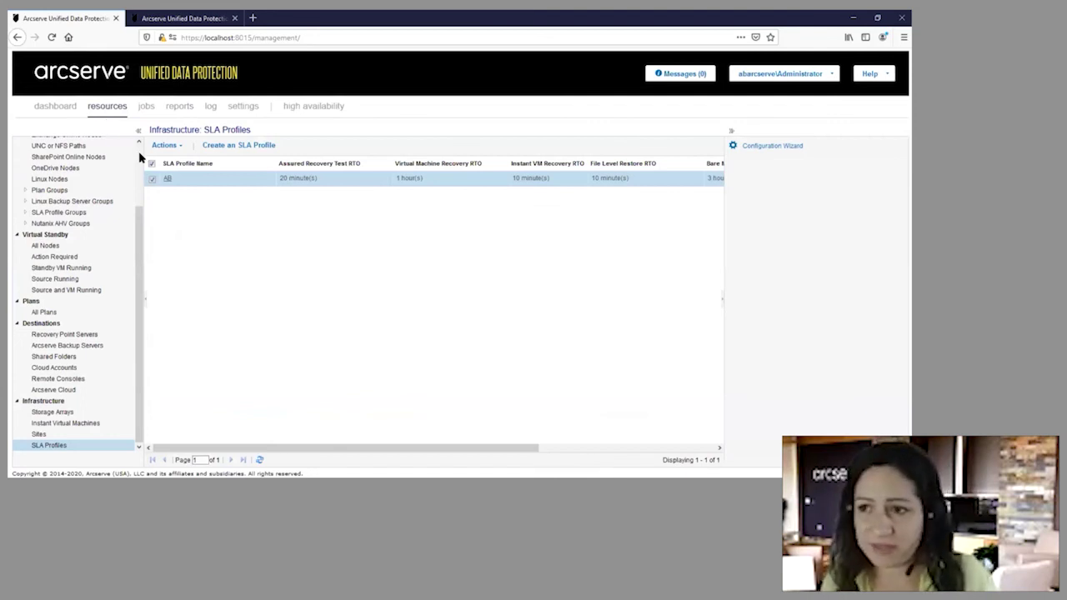
scroll(138, 151, up, 3)
click(46, 154)
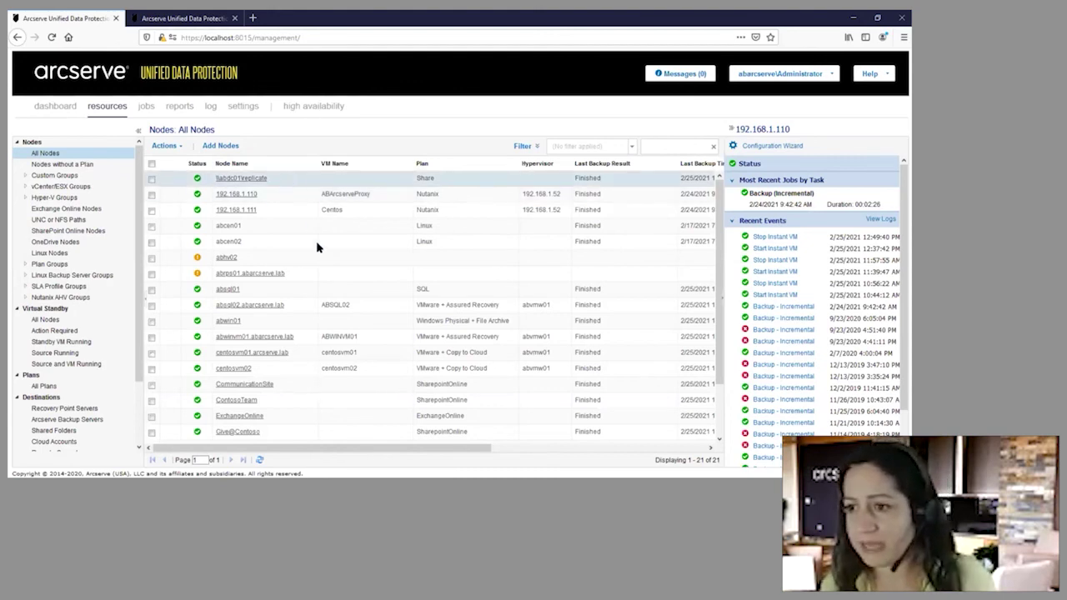
click(354, 294)
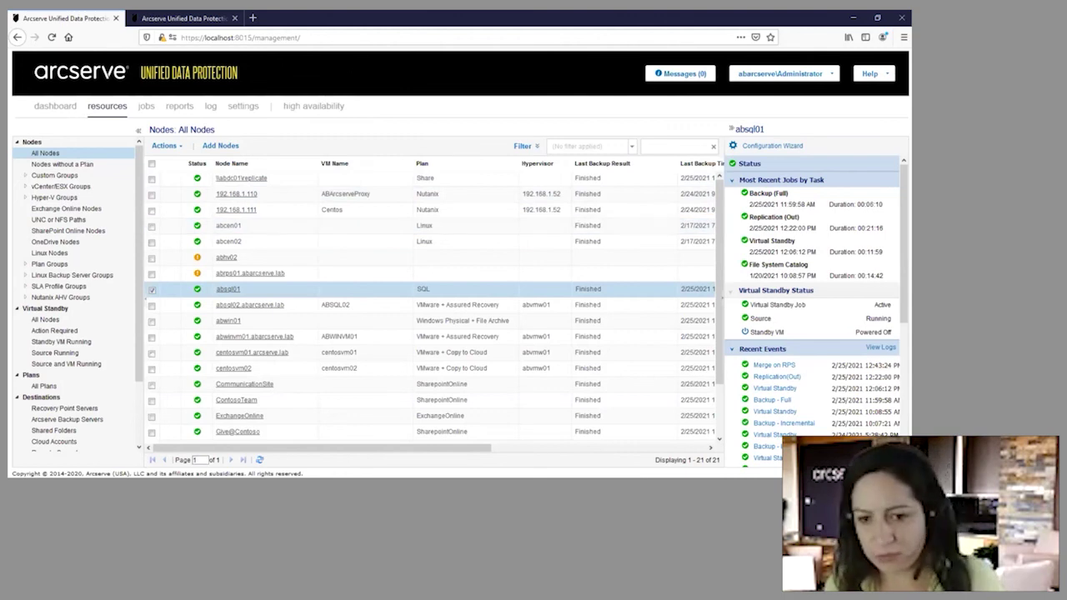
- Switch to the Azure portal, refresh the virtual machines list, and examine the monitoring metrics of UDPVM_ABSQL01
key(alt+Tab)
click(192, 121)
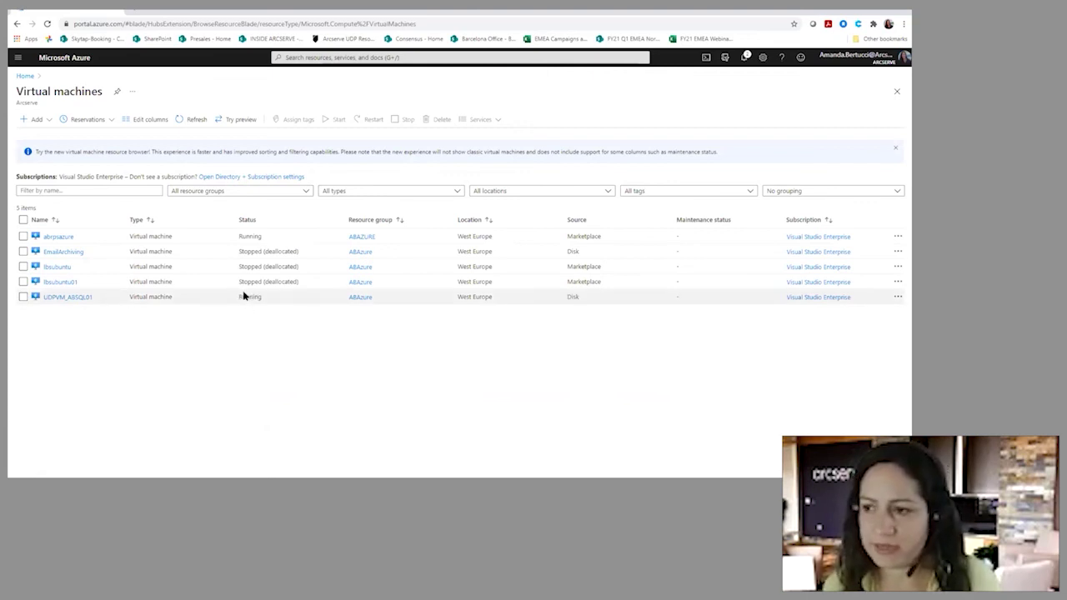
click(73, 299)
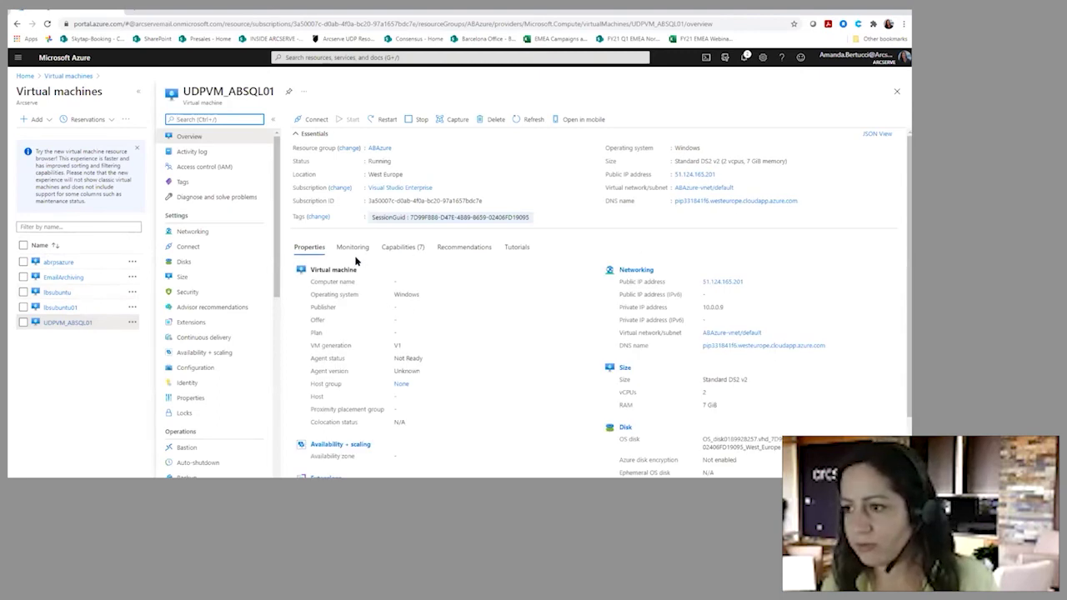
click(352, 248)
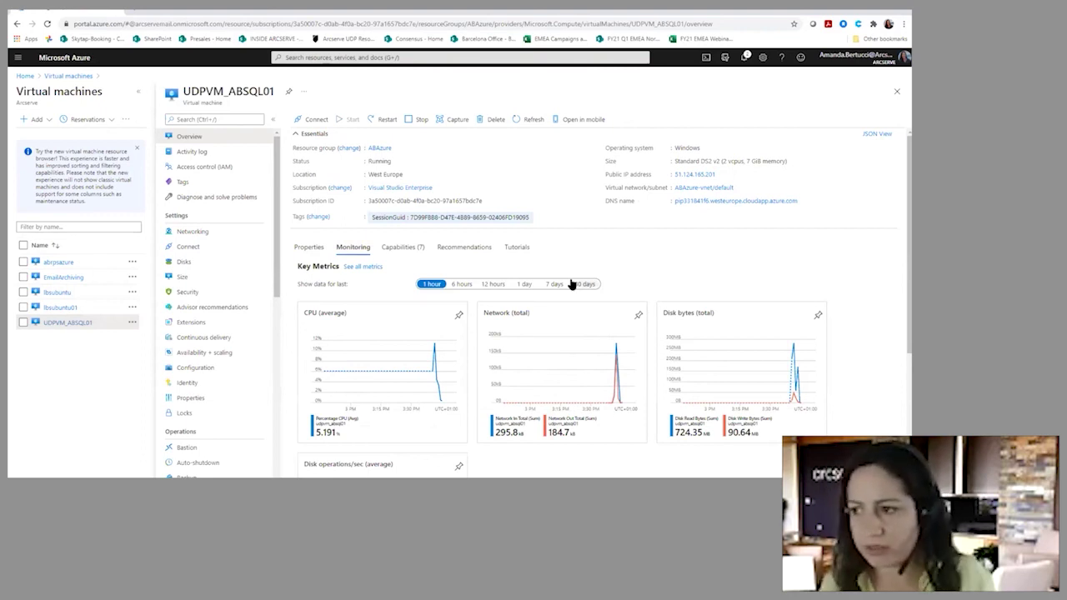
scroll(448, 331, down, 2)
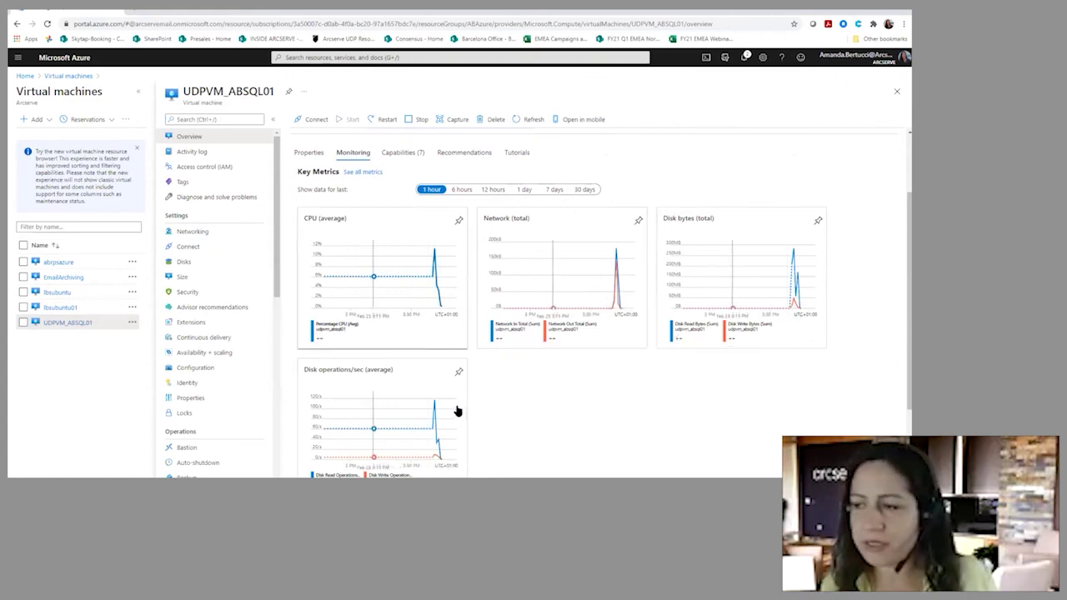
scroll(586, 288, up, 2)
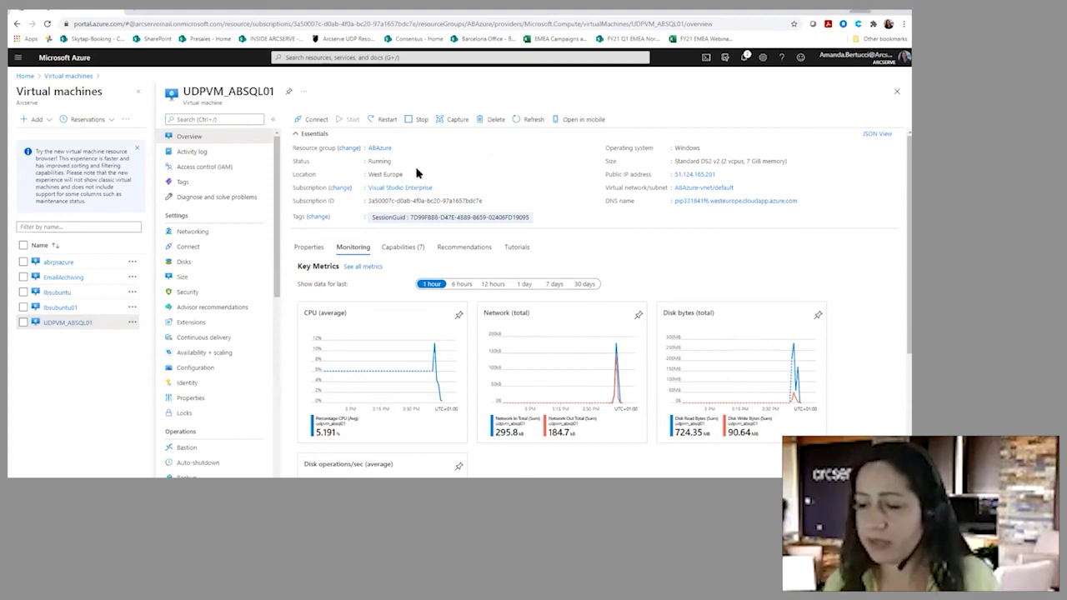
- In Hyper-V Manager, connect to UDPIVM_ABArcserveProxy on ABHV02 to view its boot screen, close the connection, and return to Arcserve
key(alt+Tab)
key(alt+Tab)
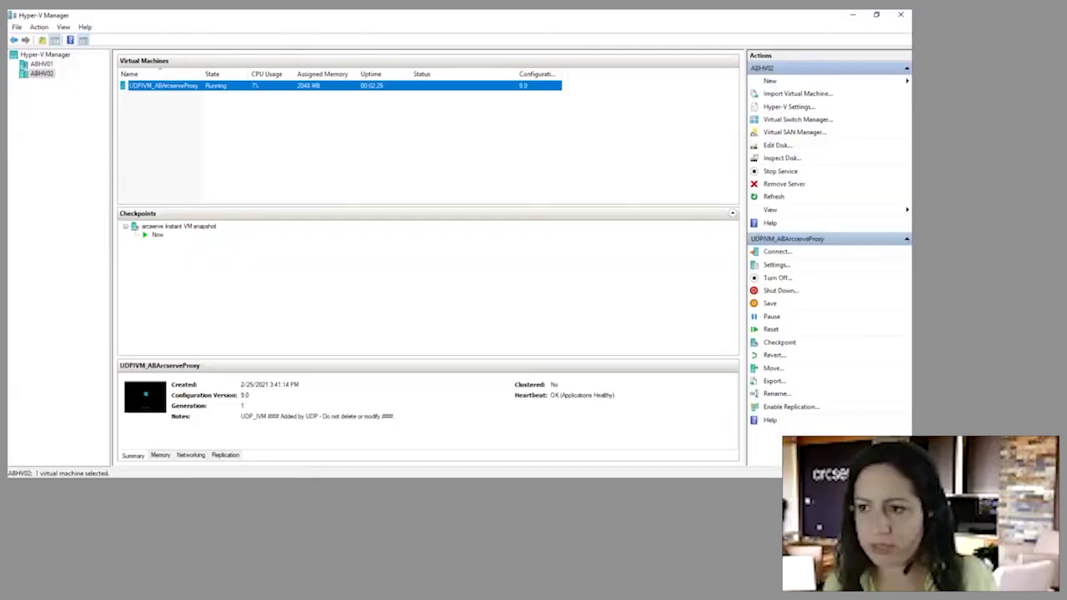
click(184, 145)
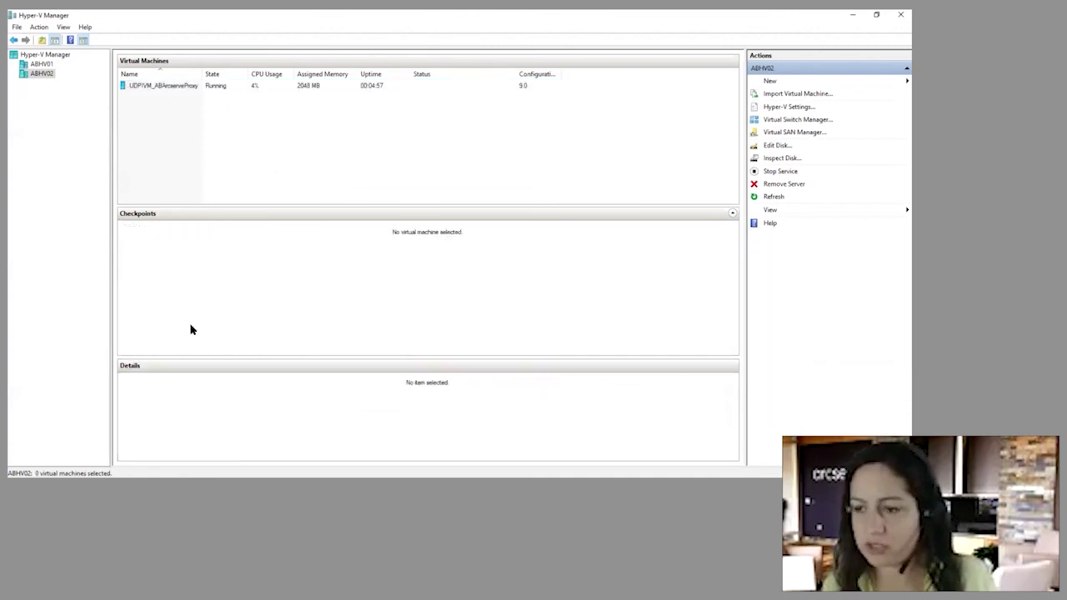
click(167, 89)
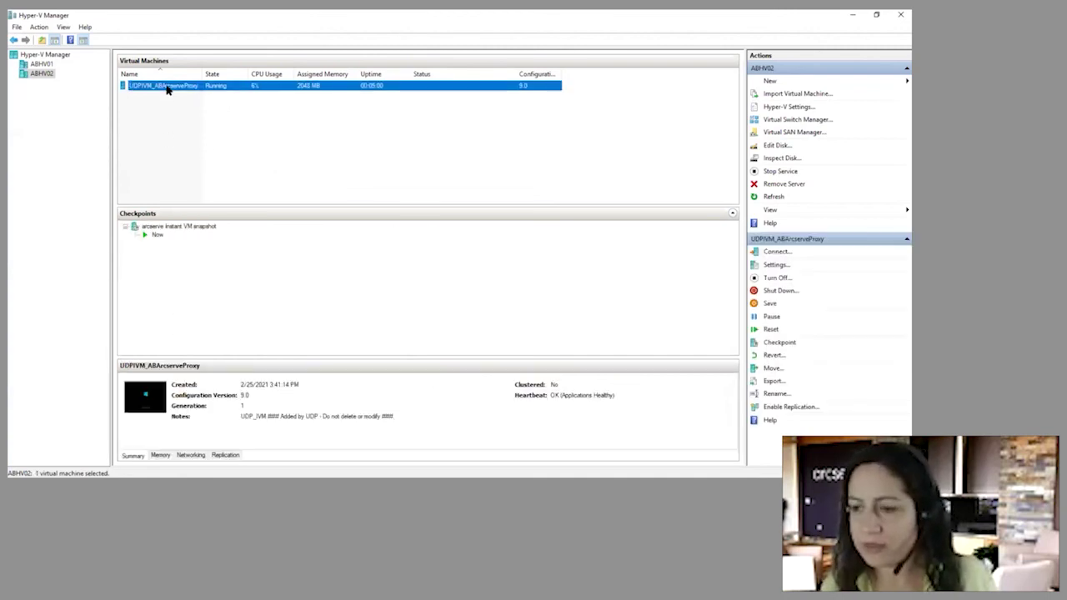
right_click(175, 89)
key(Escape)
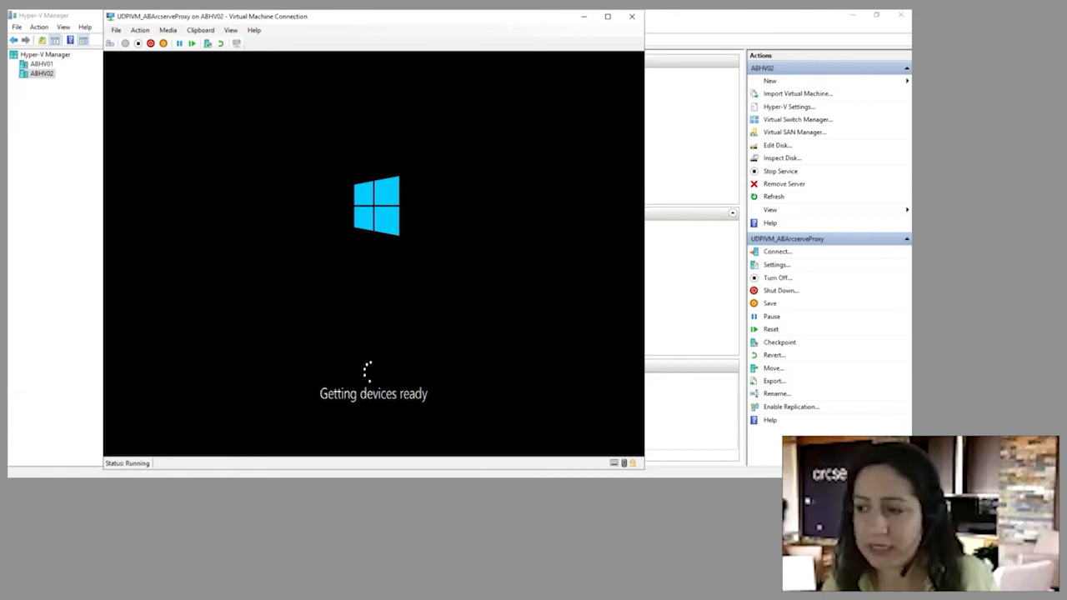
click(635, 19)
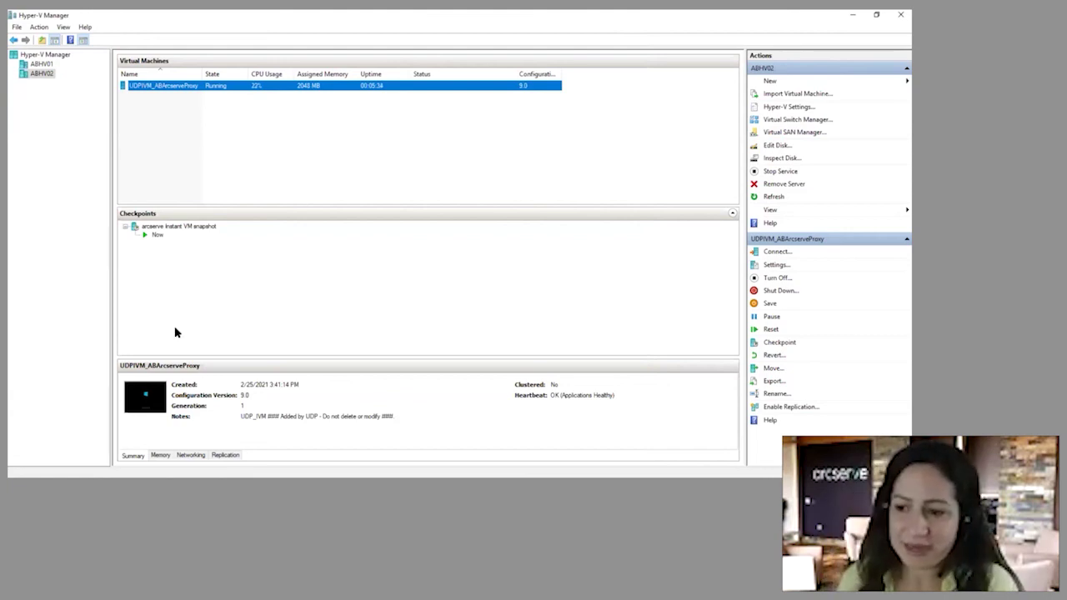
key(alt+Tab)
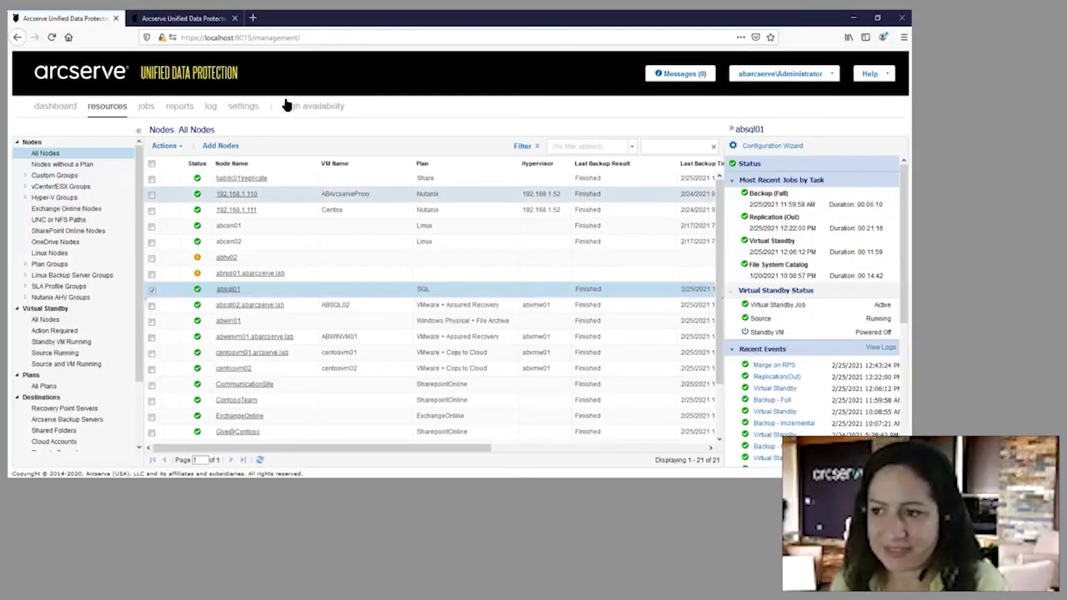